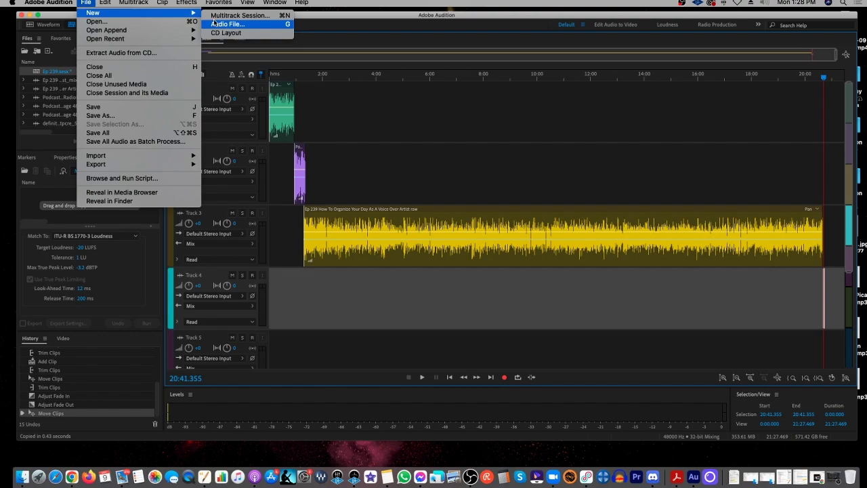
# Dismiss the File menu and zoom the multitrack timeline in on the opening minutes
pyautogui.click(417, 180)
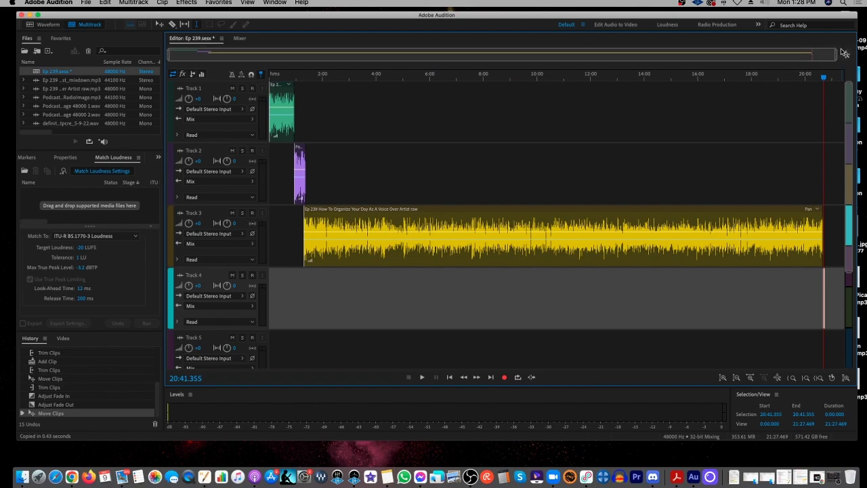
pyautogui.moveTo(834, 54); pyautogui.dragTo(351, 53)
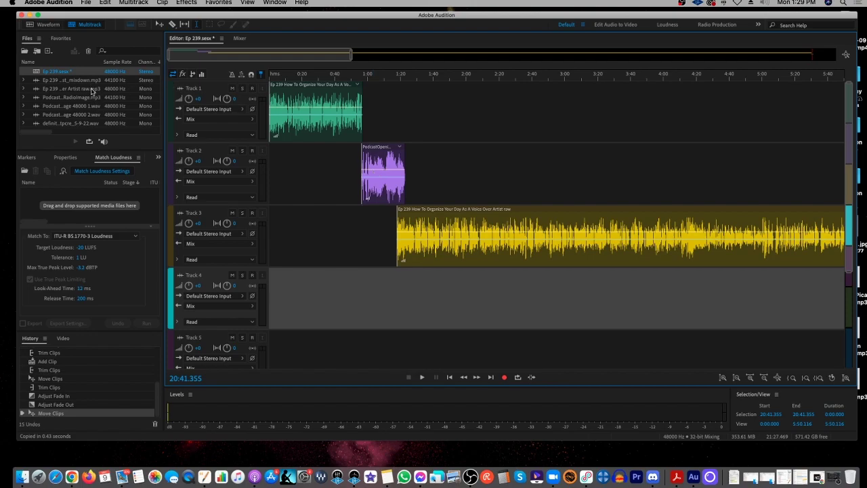
# Open the raw Ep 239 voice-over mp3 in Waveform view and preview it from the start
pyautogui.doubleClick(92, 89)
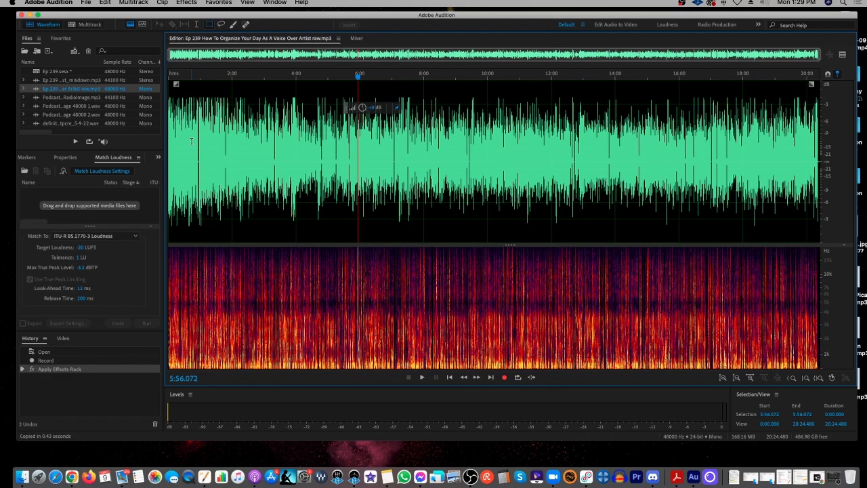
pyautogui.press('Home')
pyautogui.press('space')
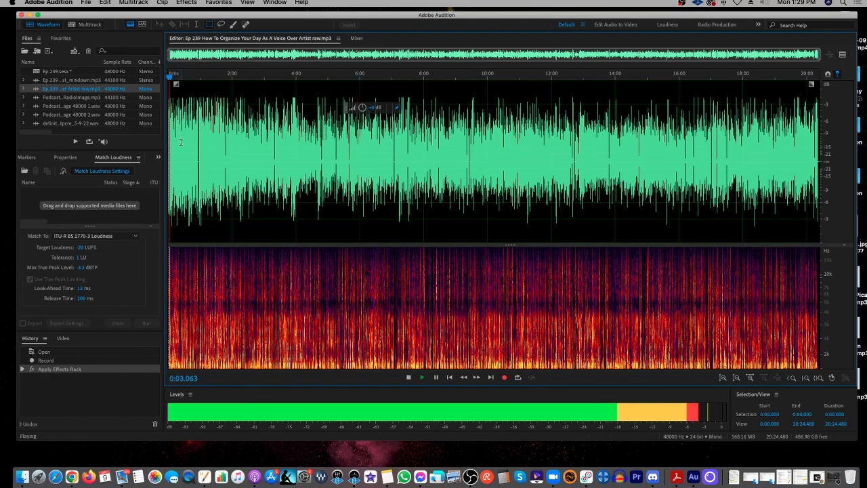
pyautogui.press('space')
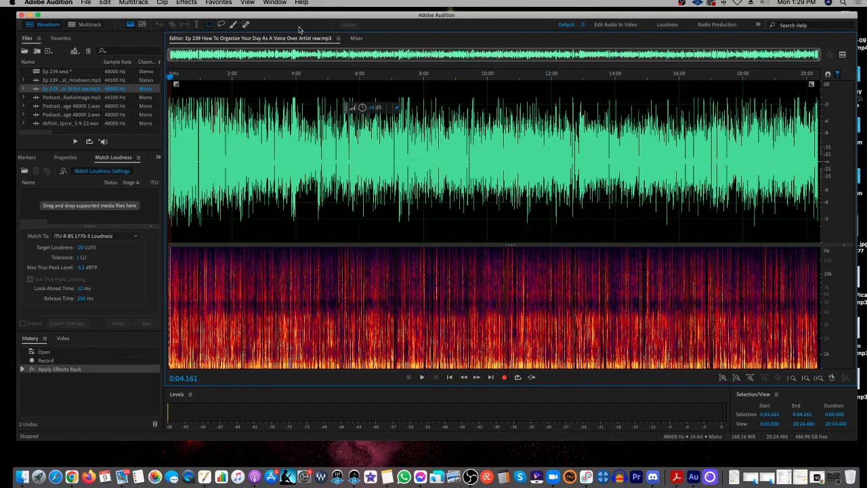
pyautogui.click(86, 3)
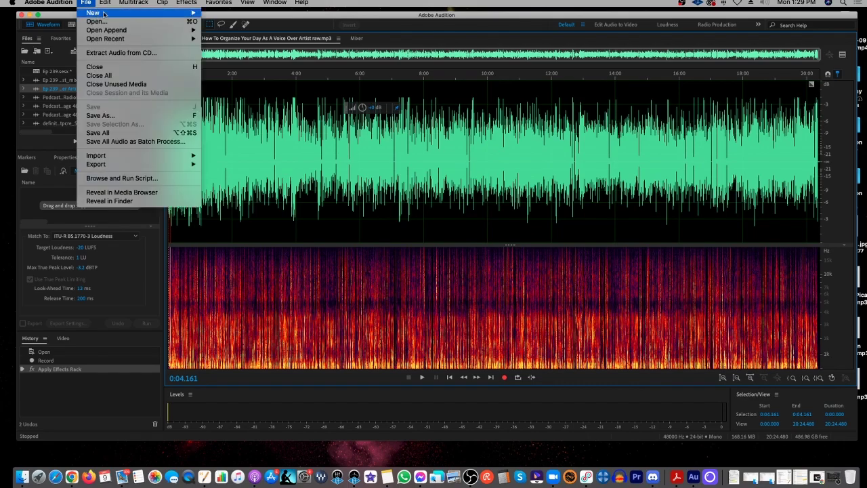
# Create a new empty 48000 Hz mono audio file named Test
pyautogui.moveTo(102, 13)
pyautogui.click(215, 25)
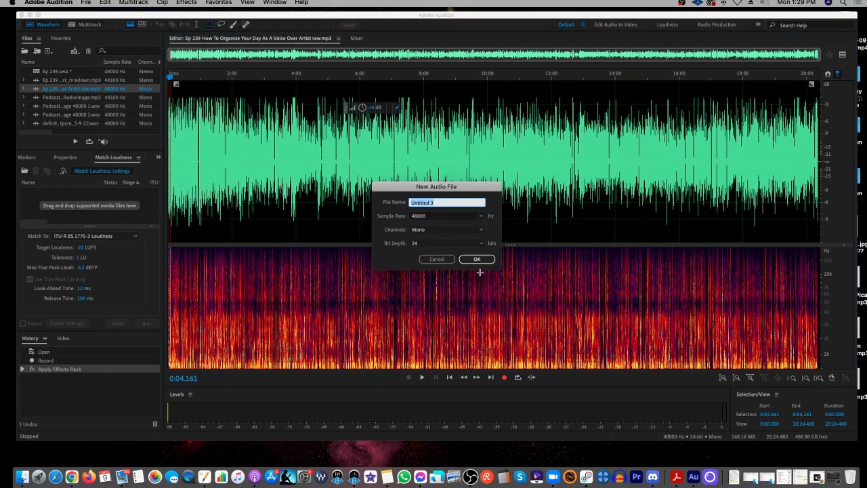
pyautogui.write('E')
pyautogui.click(478, 260)
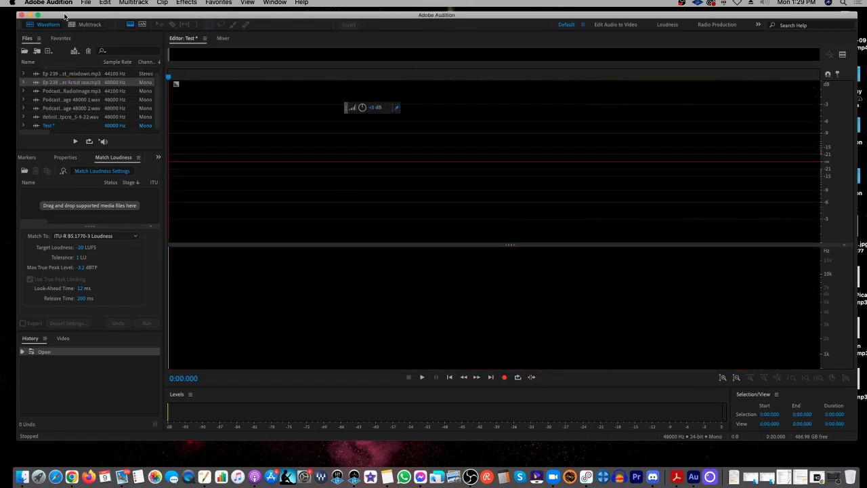
# Map input channel 1 to MIC/LINE 2 in Audio Channel Mapping preferences and enable input metering
pyautogui.click(52, 2)
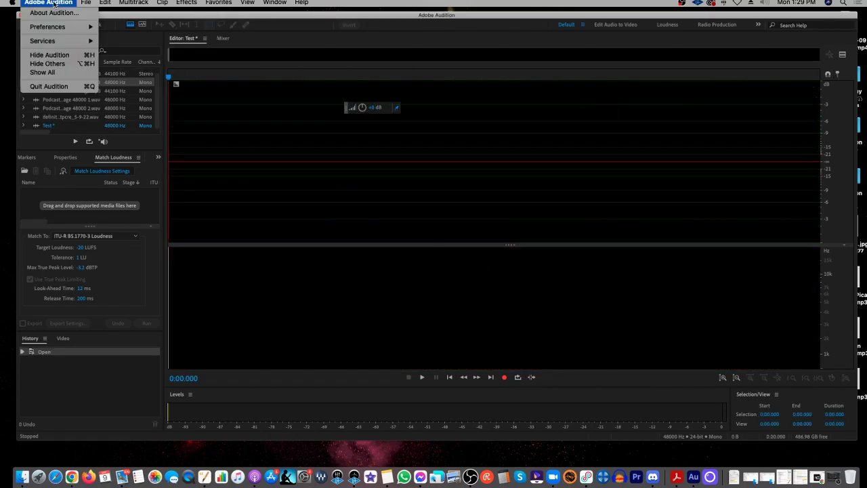
pyautogui.moveTo(70, 28)
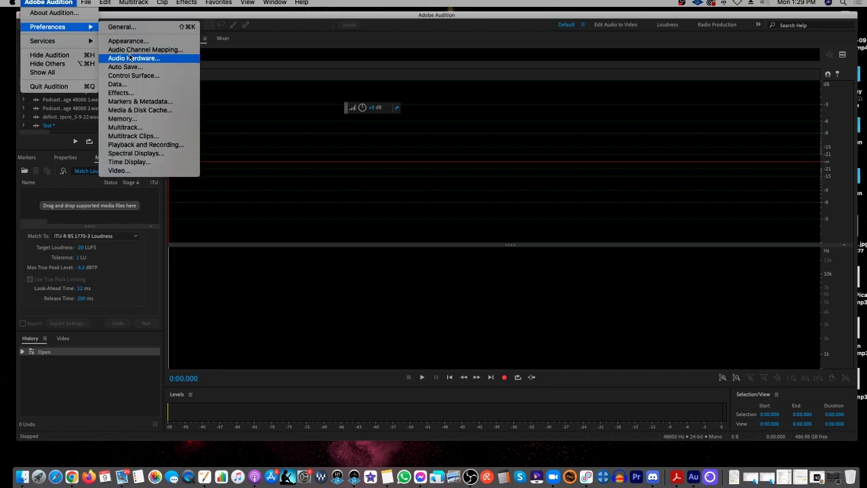
pyautogui.click(131, 58)
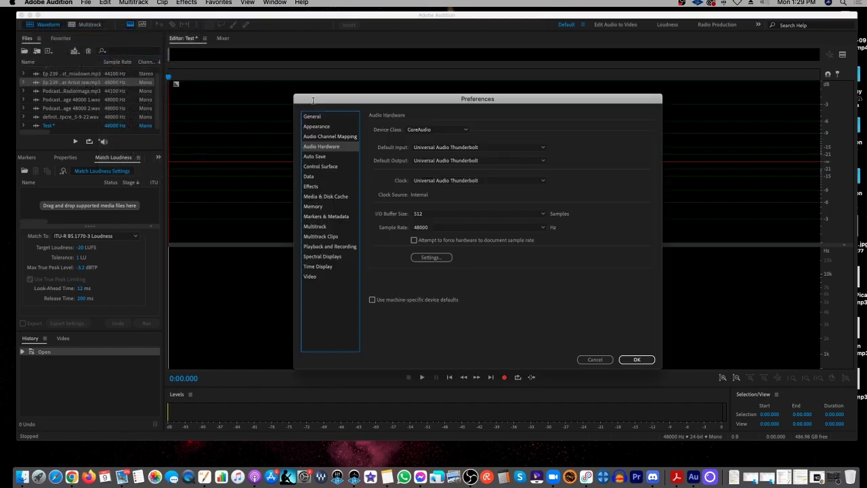
pyautogui.click(351, 137)
pyautogui.click(636, 158)
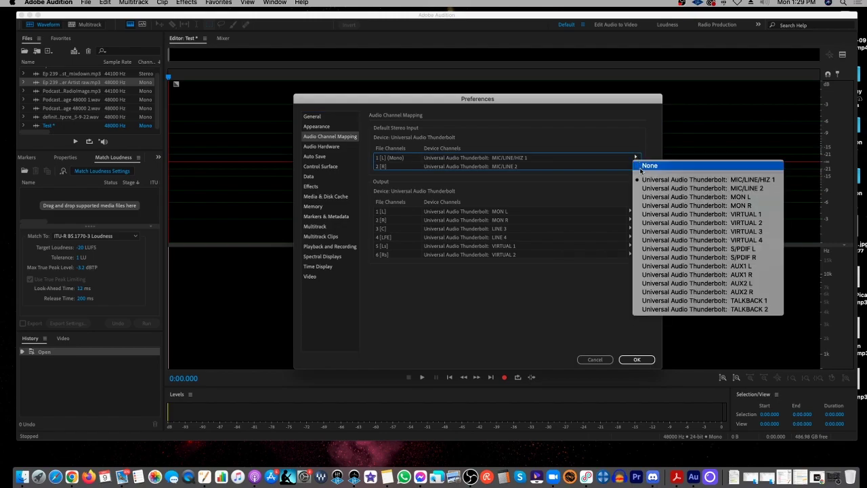
pyautogui.click(641, 188)
pyautogui.click(637, 359)
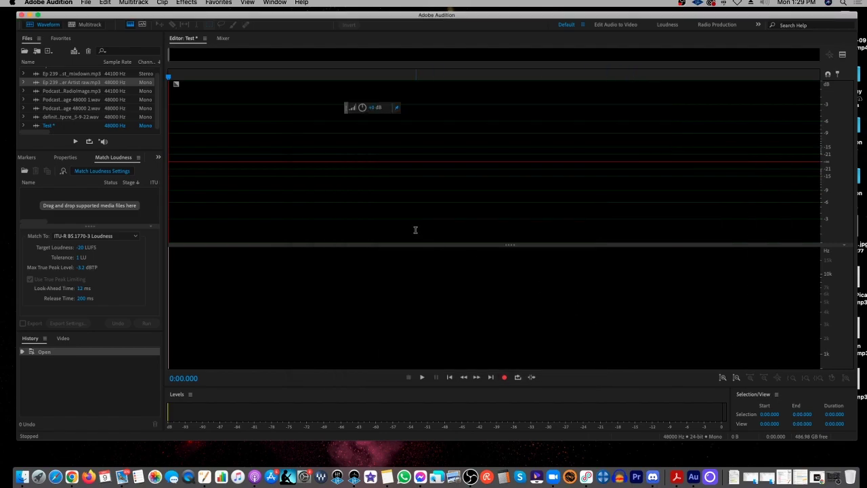
pyautogui.click(390, 408)
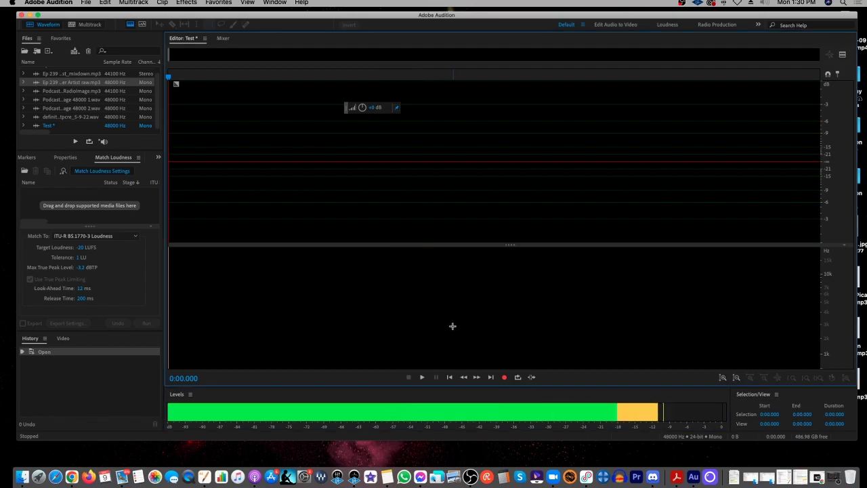
pyautogui.click(497, 409)
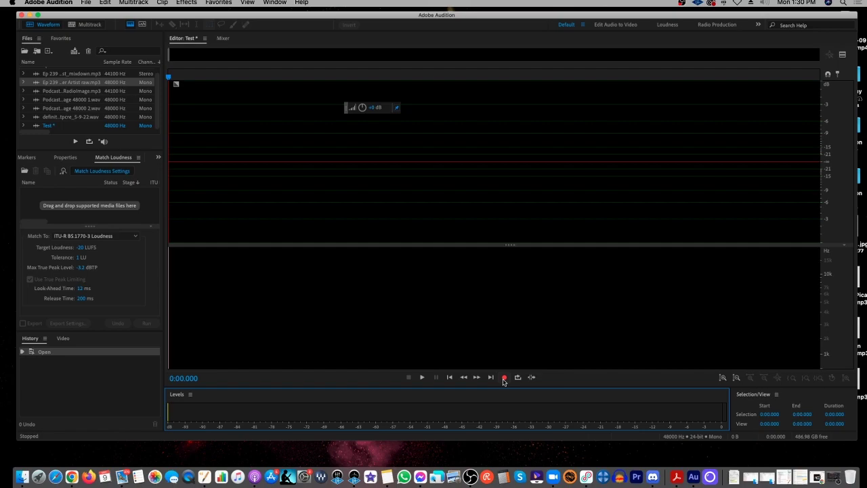
# Record a roughly 31-second spoken voice take into the Test file
pyautogui.click(503, 379)
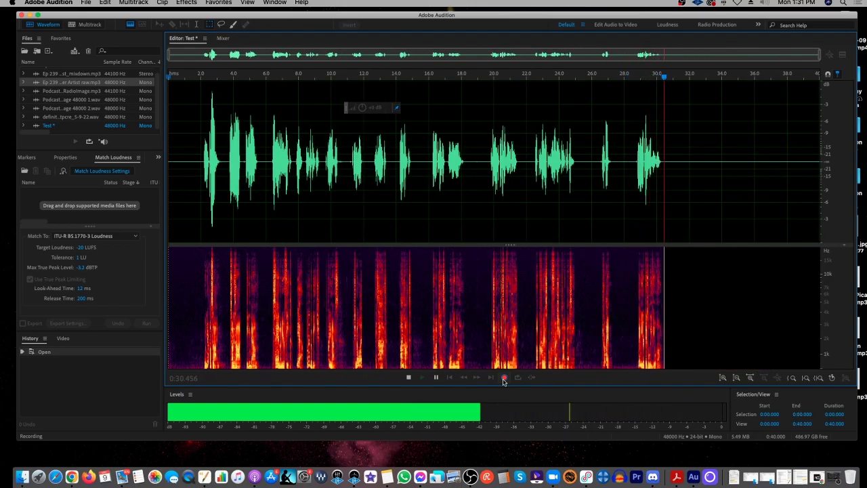
pyautogui.click(504, 380)
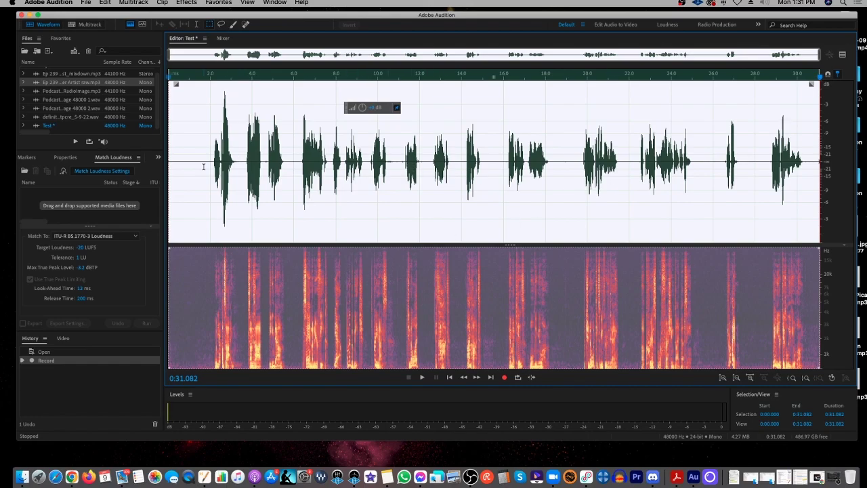
pyautogui.moveTo(203, 167); pyautogui.dragTo(169, 171)
# Delete the opening 1.7 seconds of the take and play back the result
pyautogui.press('Delete')
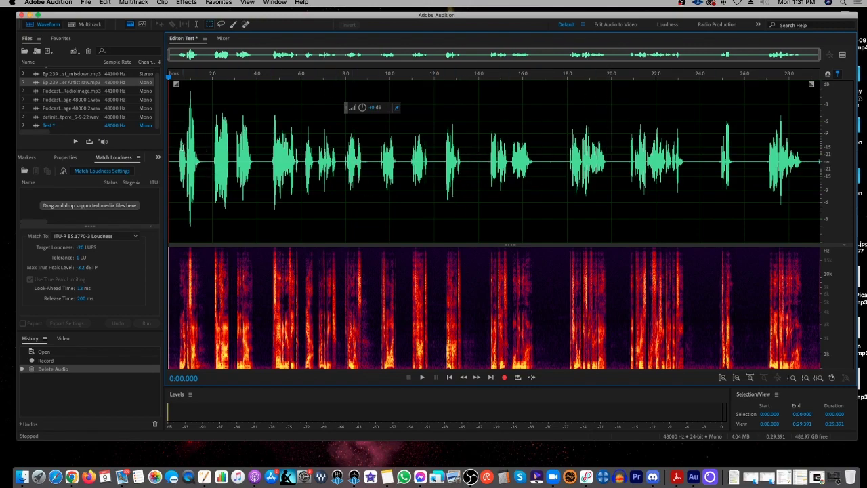
pyautogui.press('space')
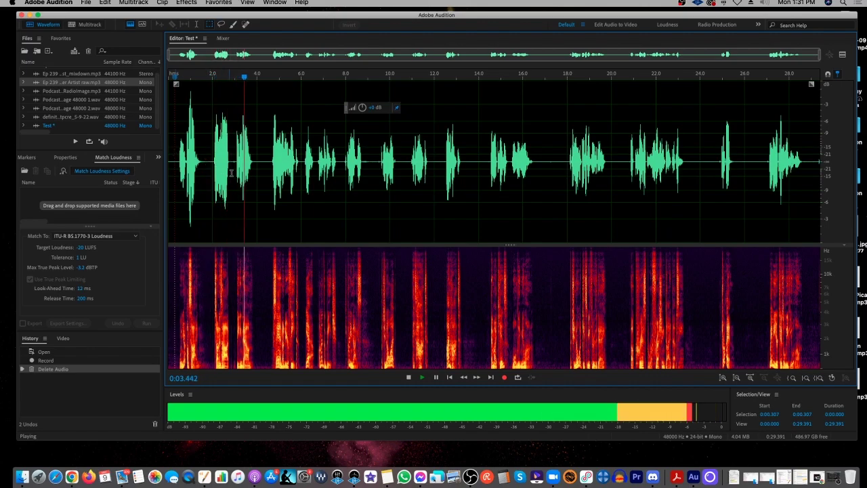
pyautogui.press('space')
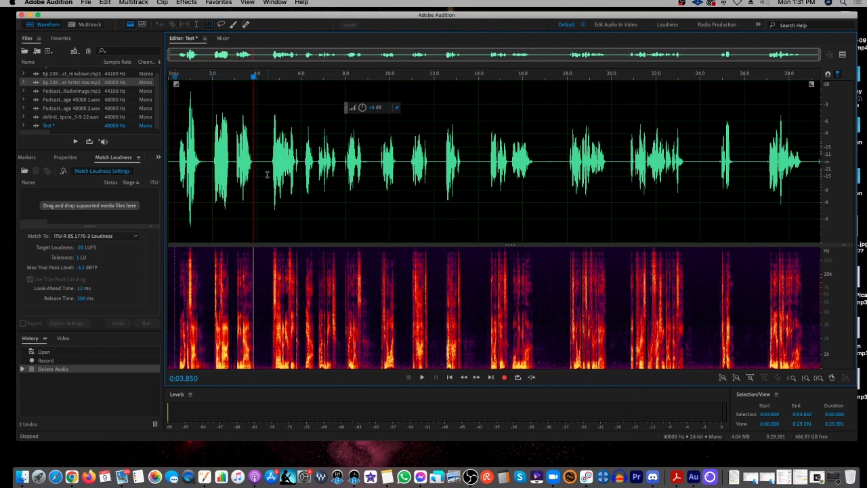
pyautogui.click(175, 153)
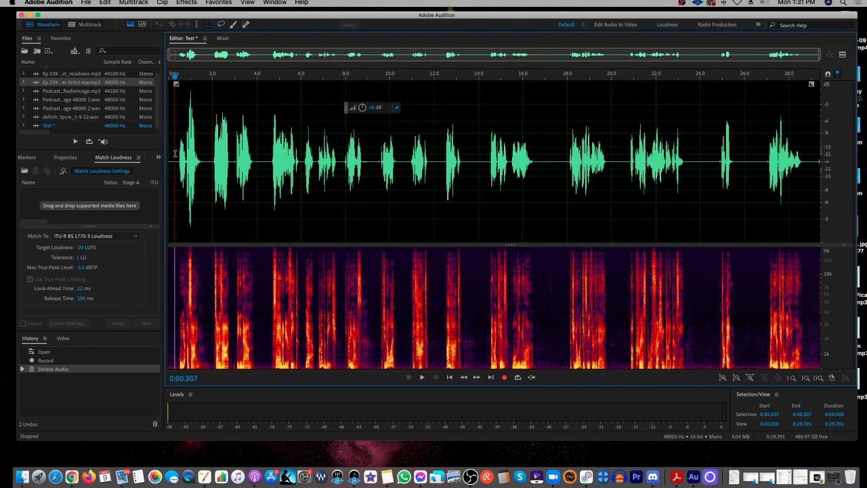
pyautogui.moveTo(175, 153); pyautogui.dragTo(666, 158)
pyautogui.click(627, 171)
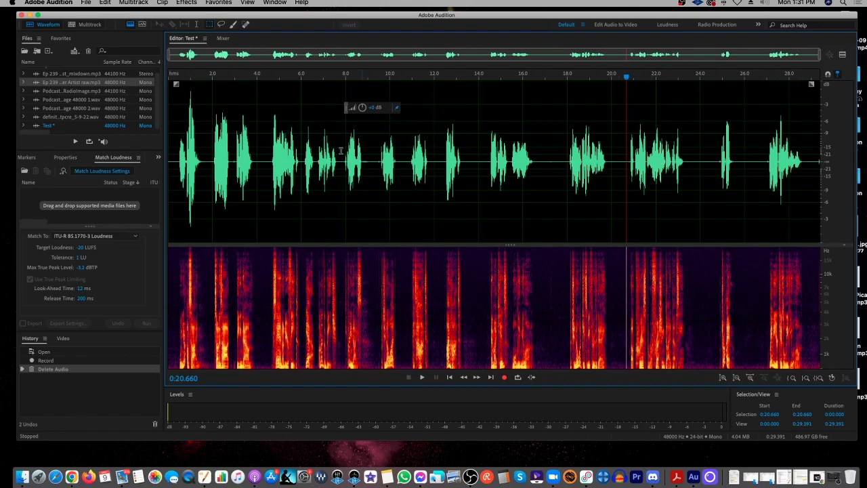
# Cut the start gap, the pause near 1.2 s, the breath near 7.3 s and the 0:07.867–0:08.317 pause
pyautogui.moveTo(176, 168); pyautogui.dragTo(341, 166)
pyautogui.press('Delete')
pyautogui.press('Delete')
pyautogui.press('Delete')
pyautogui.press('Delete')
pyautogui.click(277, 161)
pyautogui.press('Delete')
pyautogui.press('Delete')
pyautogui.press('Delete')
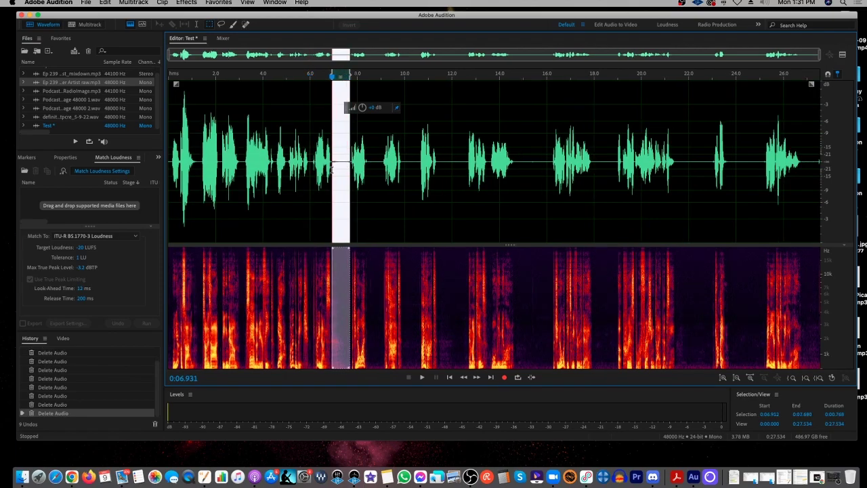
pyautogui.moveTo(362, 107); pyautogui.dragTo(383, 163)
pyautogui.click(360, 163)
pyautogui.press('Delete')
pyautogui.press('Delete')
pyautogui.press('Delete')
pyautogui.click(441, 163)
pyautogui.moveTo(440, 163); pyautogui.dragTo(412, 164)
# Delete the pauses around 11.8–13.2 s, 13.6–14.6 s, 16.2–17.7 s, near 16.9 s and the trailing silence
pyautogui.press('Delete')
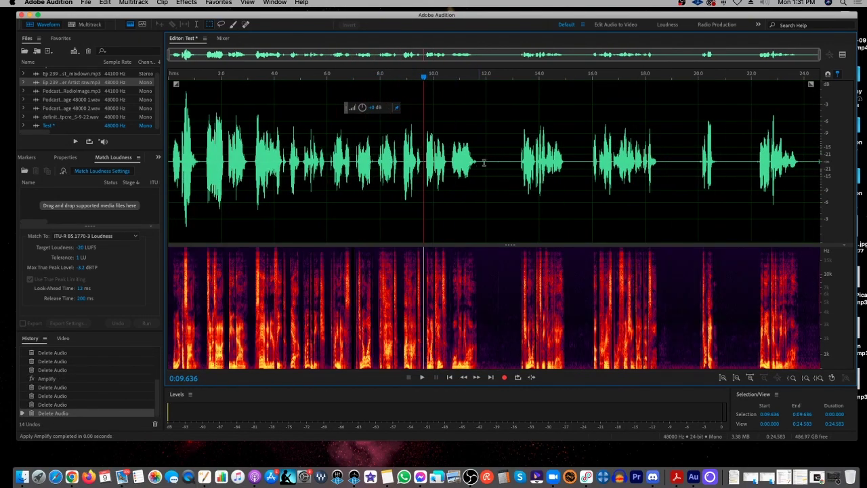
pyautogui.moveTo(518, 163); pyautogui.dragTo(482, 163)
pyautogui.press('Delete')
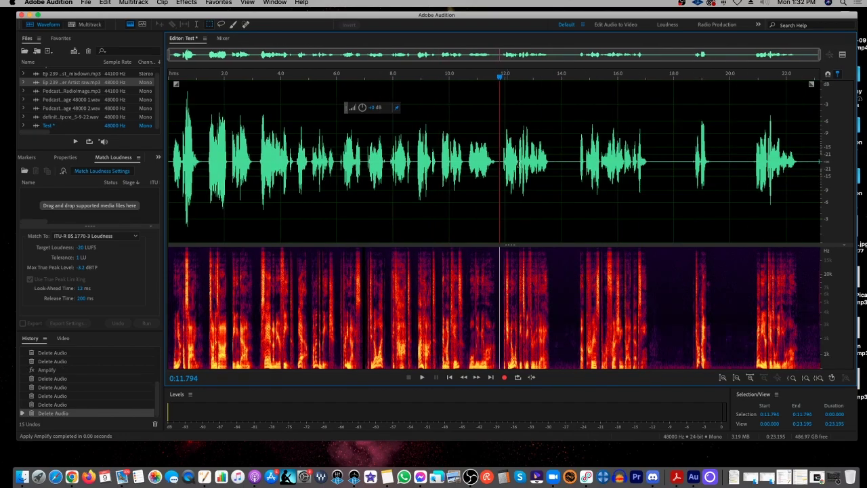
pyautogui.moveTo(578, 163); pyautogui.dragTo(551, 162)
pyautogui.press('Delete')
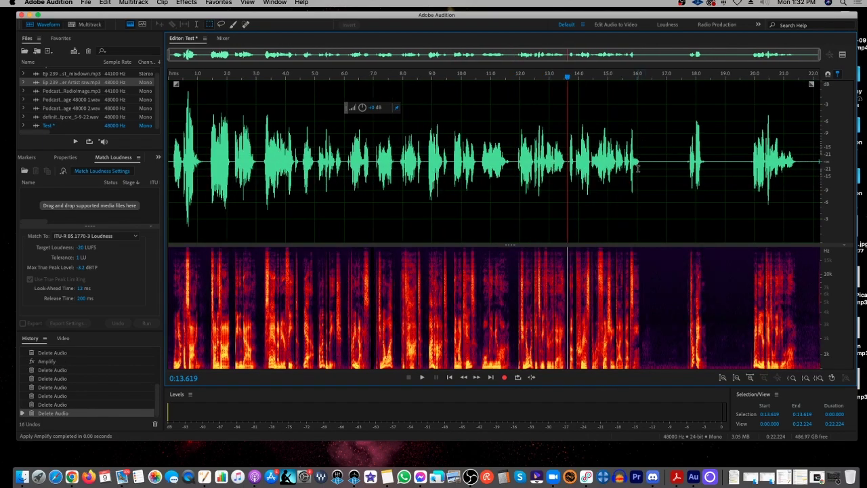
pyautogui.moveTo(687, 167); pyautogui.dragTo(641, 180)
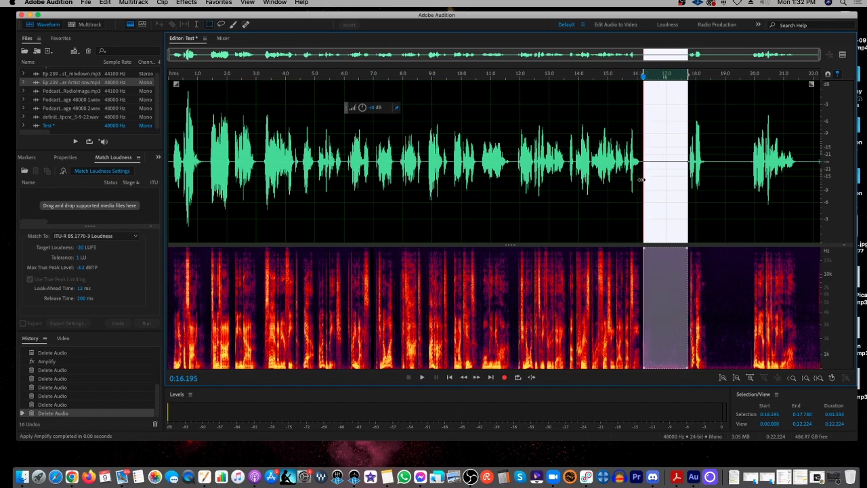
pyautogui.press('Delete')
pyautogui.moveTo(728, 166); pyautogui.dragTo(701, 166)
pyautogui.press('Delete')
pyautogui.moveTo(796, 169); pyautogui.dragTo(821, 169)
pyautogui.press('Delete')
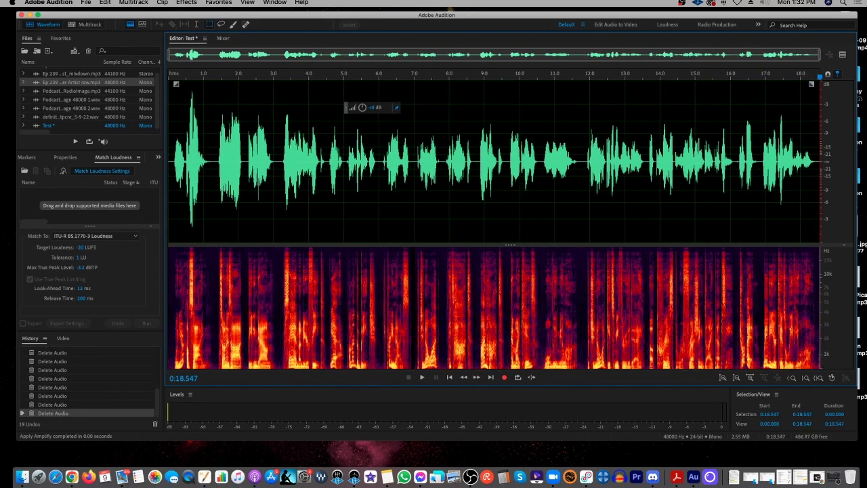
# Delete a tiny section near 2.2 seconds and show the Effects Rack panel
pyautogui.click(431, 175)
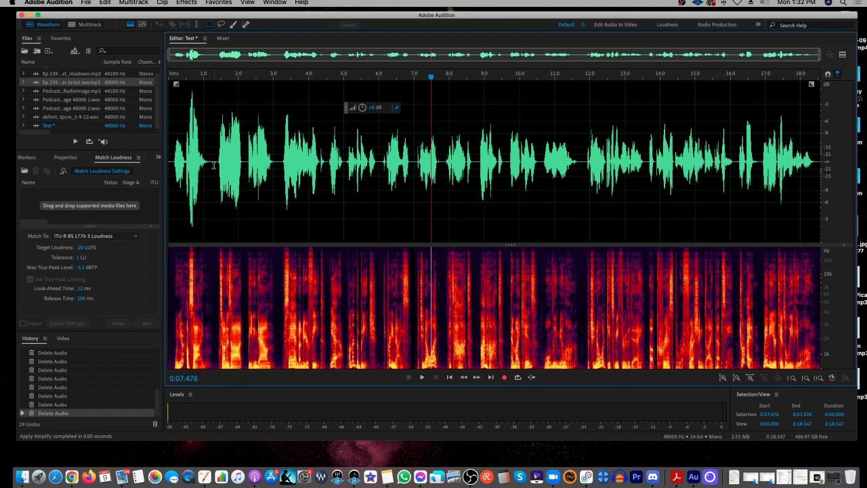
pyautogui.moveTo(214, 166); pyautogui.dragTo(210, 168)
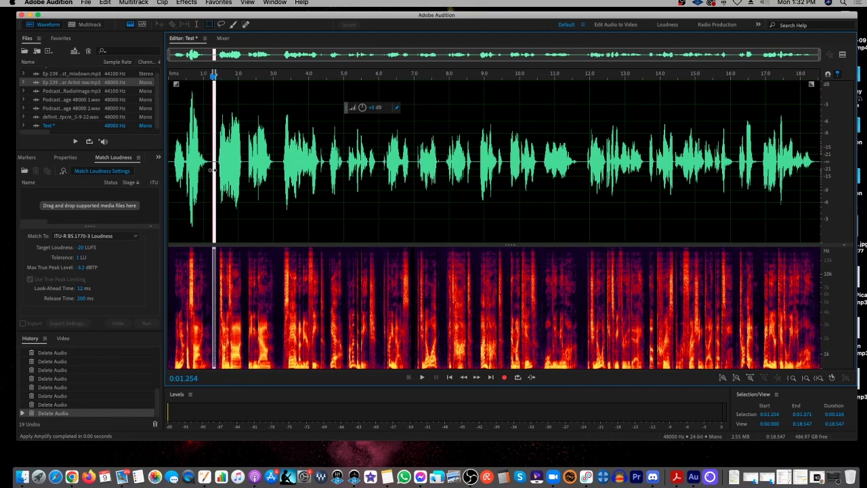
pyautogui.press('Delete')
pyautogui.click(246, 173)
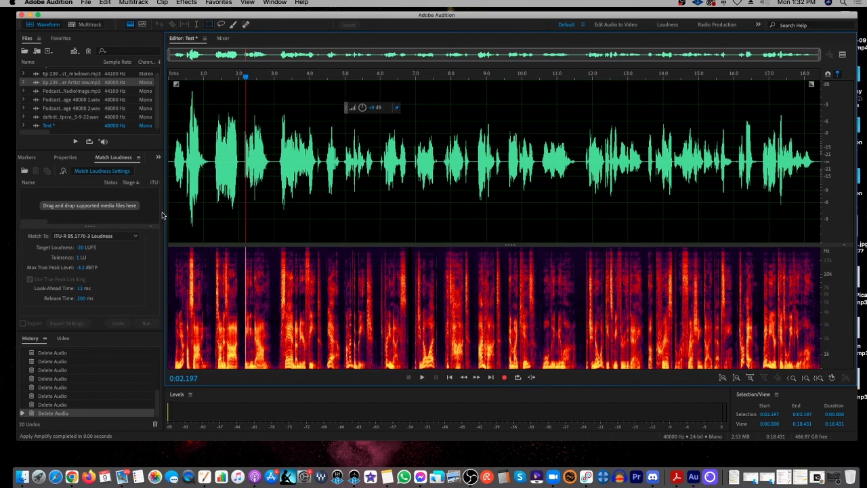
pyautogui.click(77, 157)
pyautogui.click(87, 157)
# Apply the Anthony 416_Post Cleanup Preset_09-03-19 effects rack chain to the Test recording
pyautogui.click(111, 169)
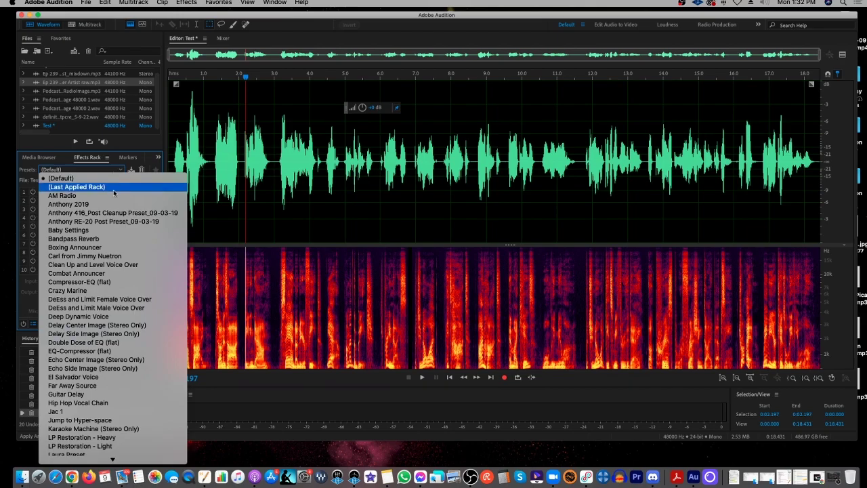
pyautogui.press('Escape')
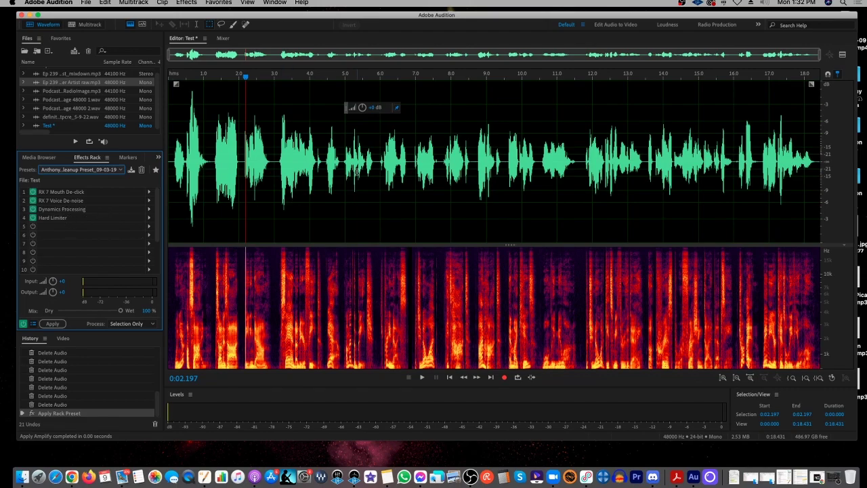
pyautogui.click(50, 326)
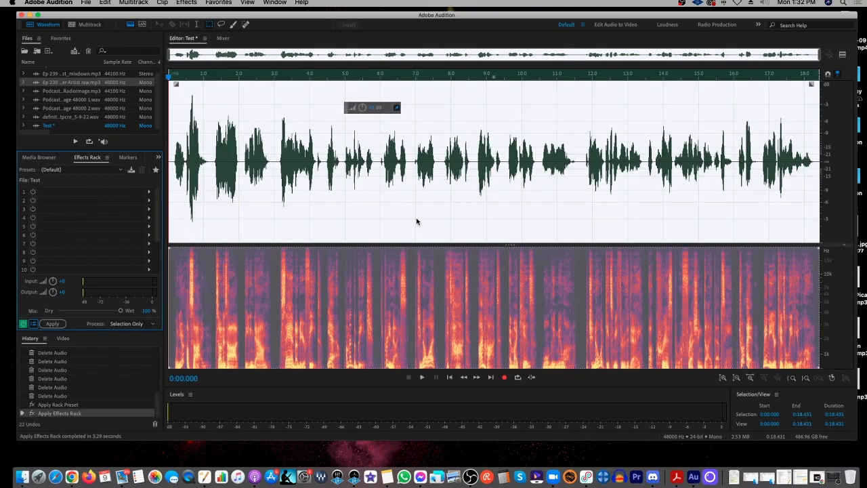
pyautogui.click(416, 222)
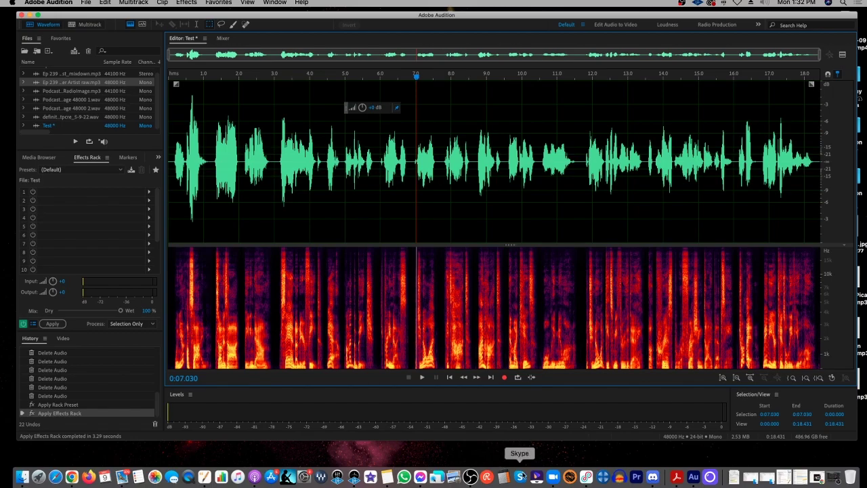
pyautogui.click(335, 479)
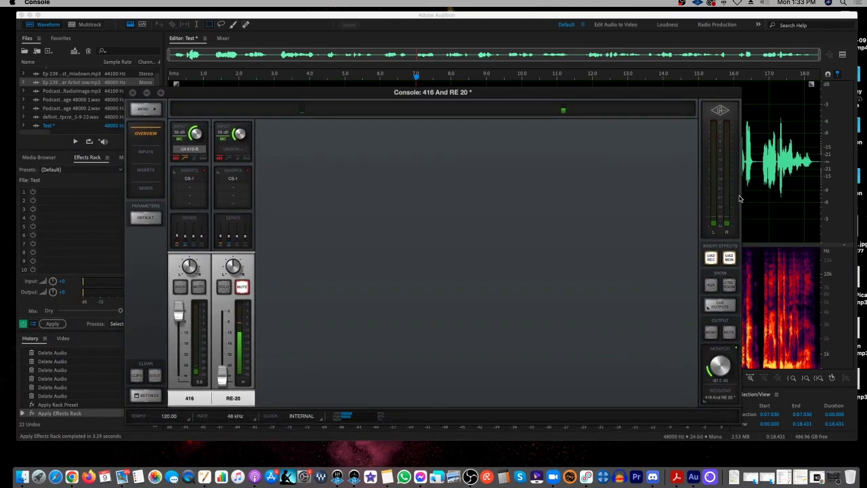
# Arrange the UAD Console window beside the waveform and review the RE-20 channel's CS-1 insert
pyautogui.moveTo(740, 198); pyautogui.dragTo(301, 231)
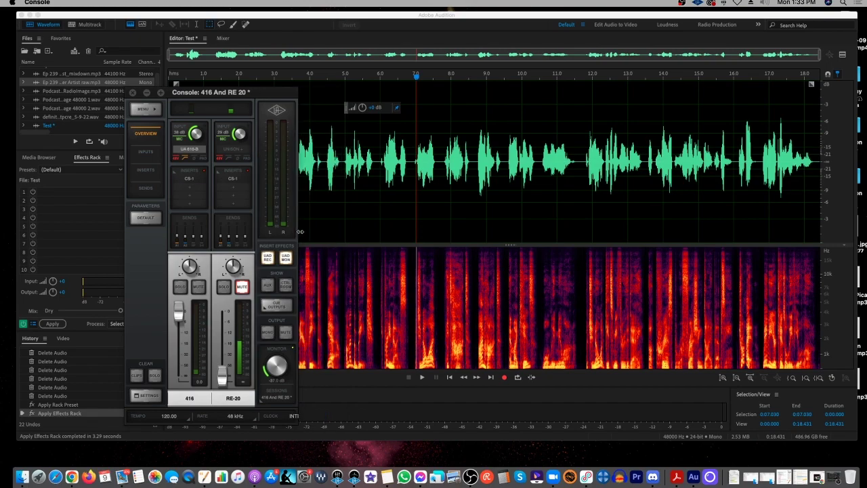
pyautogui.moveTo(211, 93); pyautogui.dragTo(396, 95)
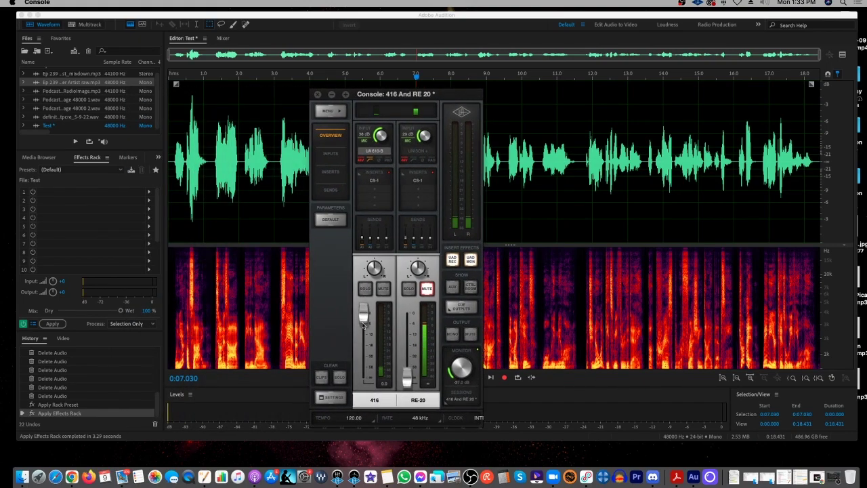
pyautogui.click(416, 182)
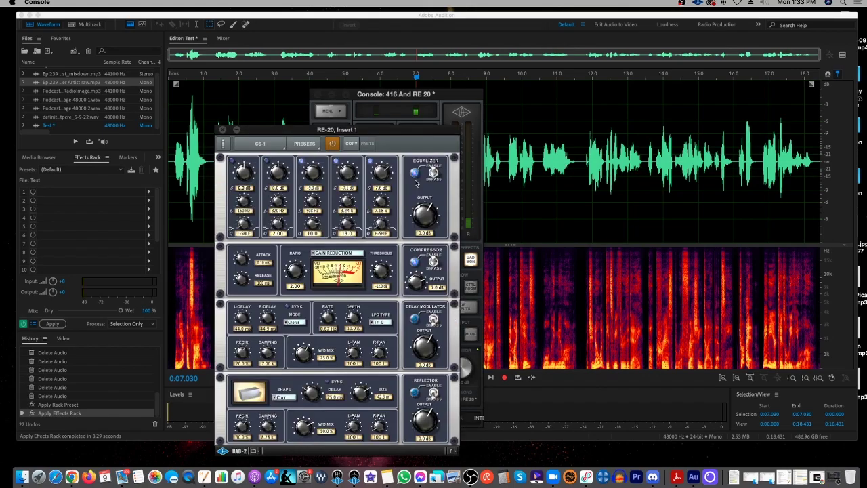
pyautogui.moveTo(415, 128); pyautogui.dragTo(428, 104)
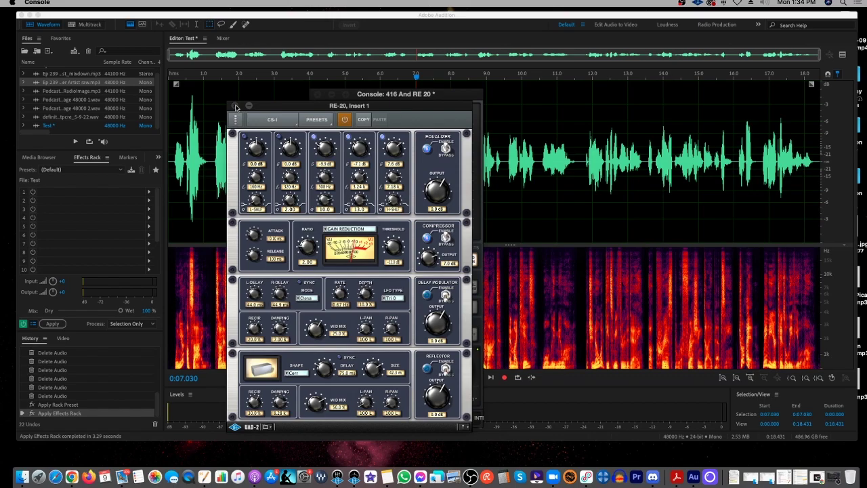
pyautogui.click(235, 106)
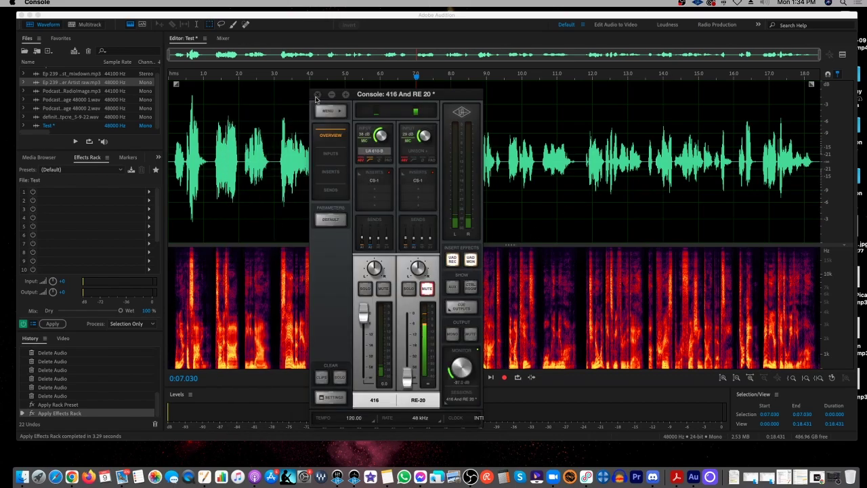
# Close Console and delete the earlier Apply Effects Rack step from History
pyautogui.rightClick(71, 416)
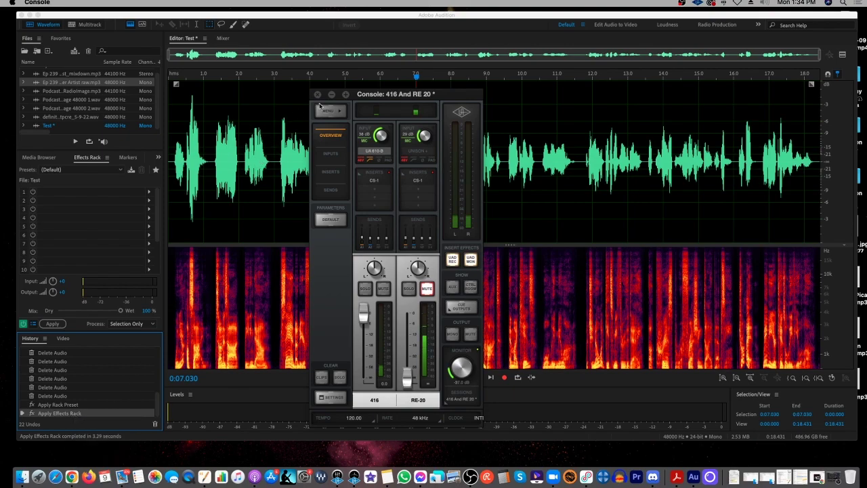
pyautogui.click(317, 95)
pyautogui.rightClick(96, 415)
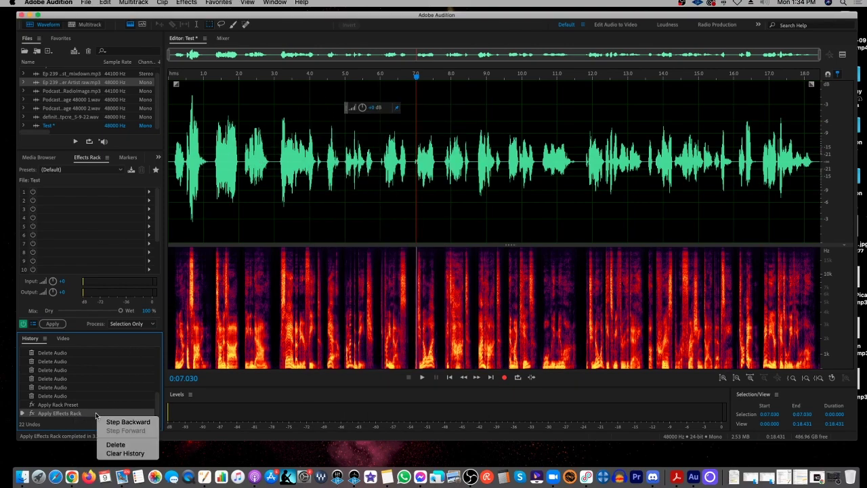
pyautogui.click(117, 445)
pyautogui.click(506, 242)
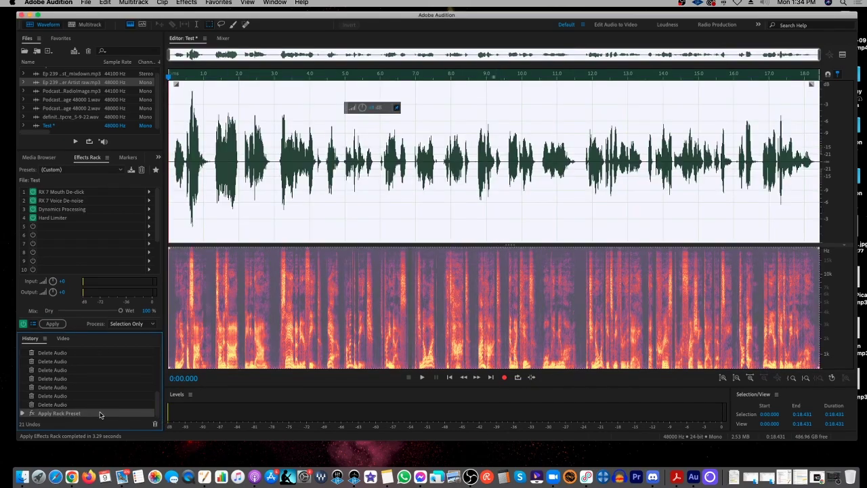
# Apply the Anthony RE-20 Post Preset_09-03-19 effects rack chain to the recording
pyautogui.click(97, 171)
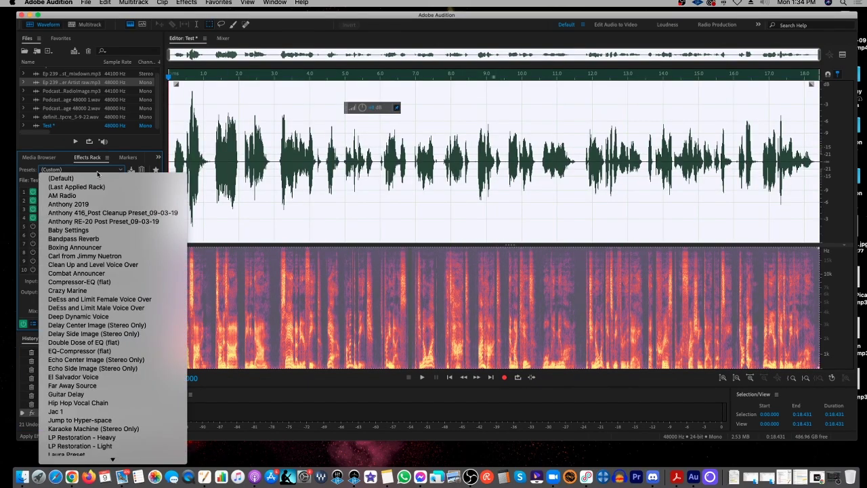
pyautogui.press('Escape')
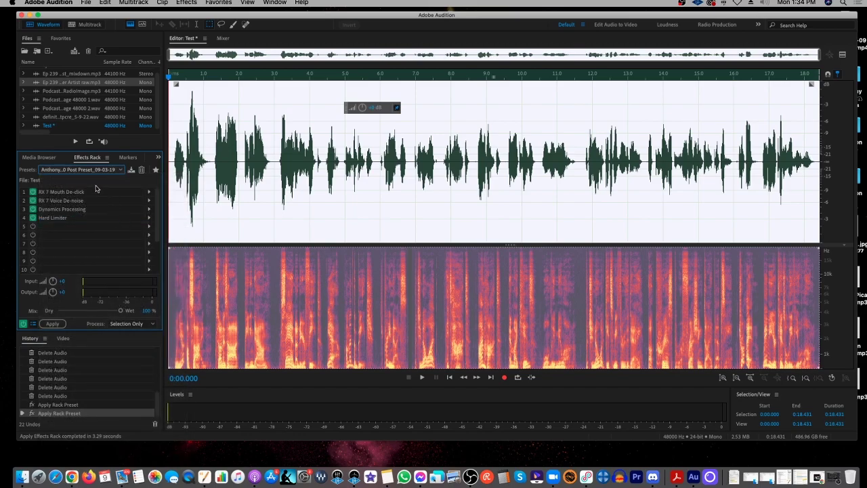
pyautogui.click(49, 324)
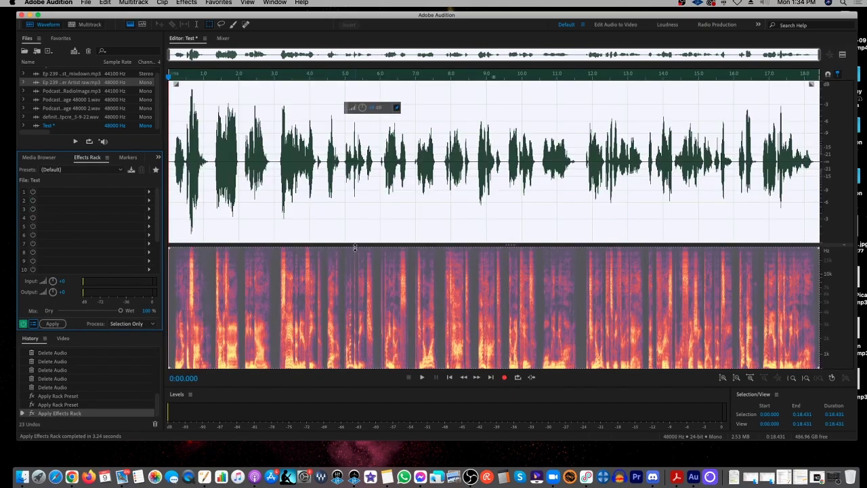
pyautogui.click(367, 190)
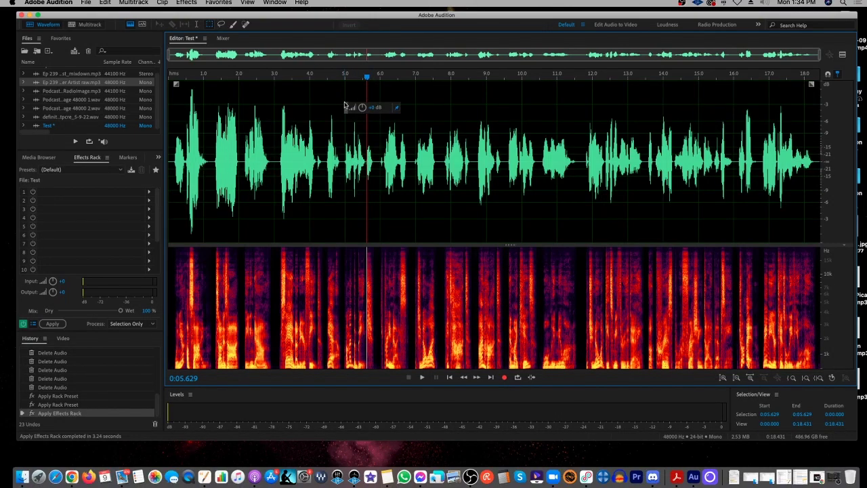
# Boost the Test recording's gain twice with the HUD knob and play it from the start
pyautogui.moveTo(363, 107); pyautogui.dragTo(364, 102)
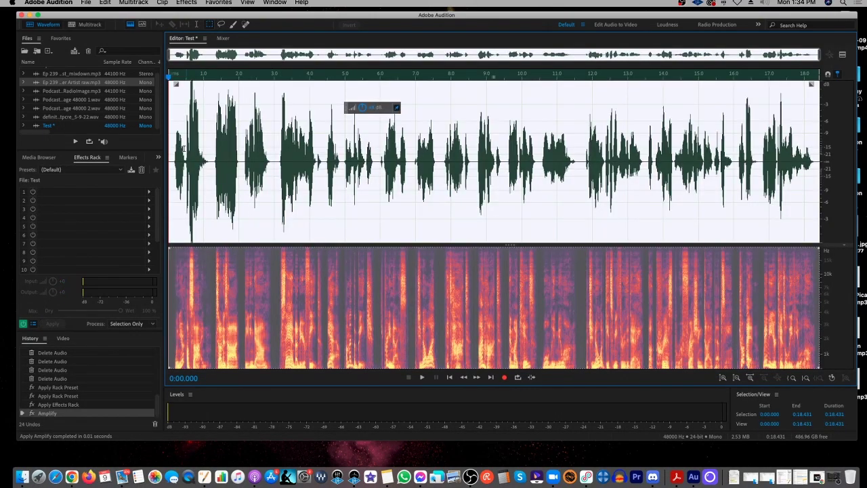
pyautogui.moveTo(170, 153); pyautogui.dragTo(271, 156)
pyautogui.moveTo(364, 107); pyautogui.dragTo(364, 109)
pyautogui.click(390, 163)
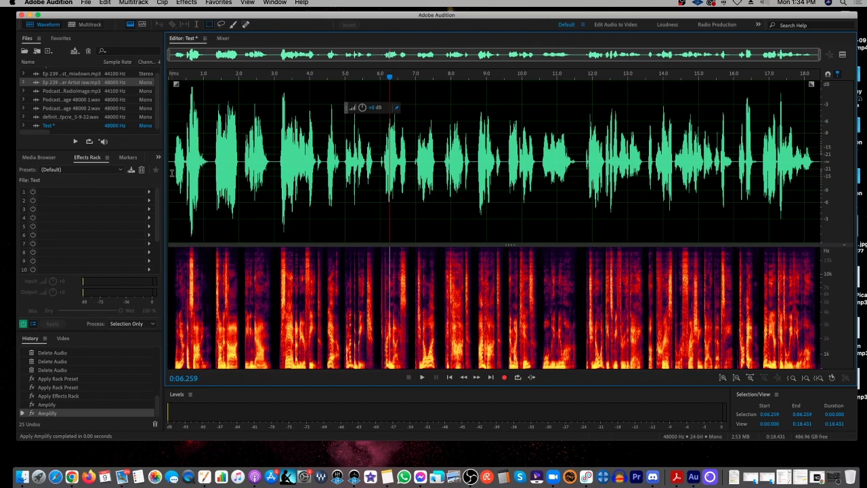
pyautogui.moveTo(172, 173); pyautogui.dragTo(819, 184)
pyautogui.click(240, 170)
pyautogui.click(172, 172)
pyautogui.press('space')
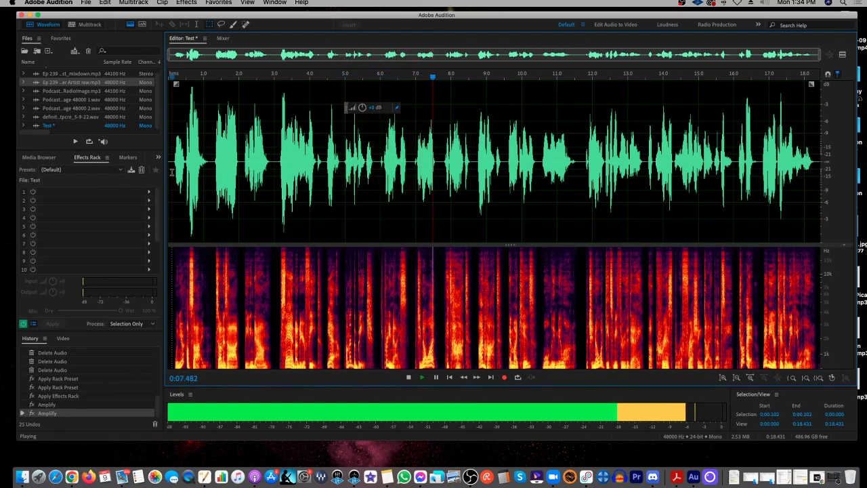
# Cut the short gaps near 7.6, 10.4 and 4.3 seconds, leaving 17.909 seconds
pyautogui.moveTo(444, 169); pyautogui.dragTo(437, 168)
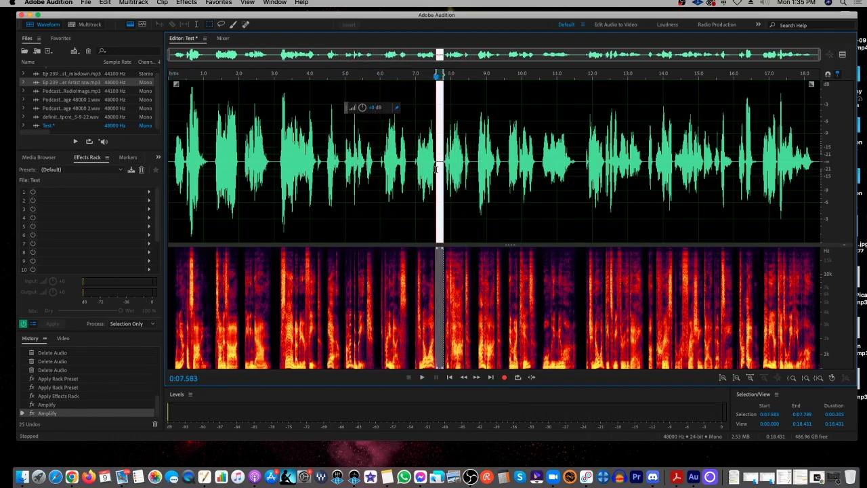
pyautogui.press('Delete')
pyautogui.click(389, 173)
pyautogui.press('space')
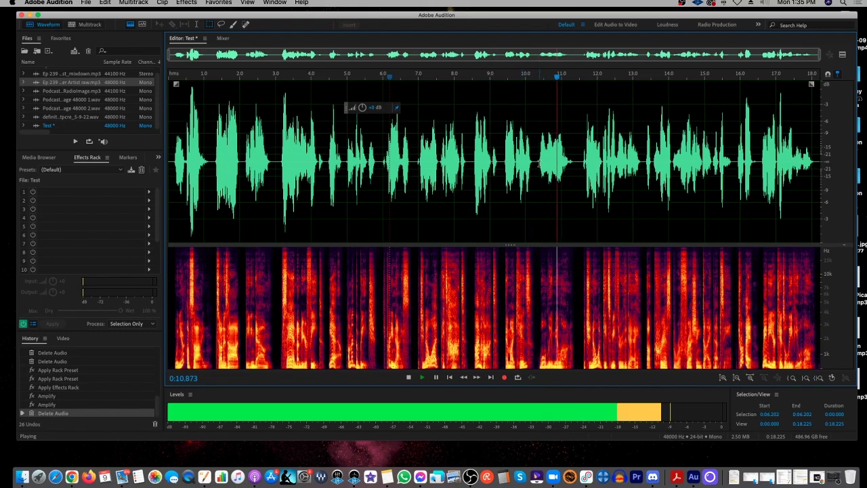
pyautogui.click(538, 164)
pyautogui.moveTo(538, 165); pyautogui.dragTo(534, 166)
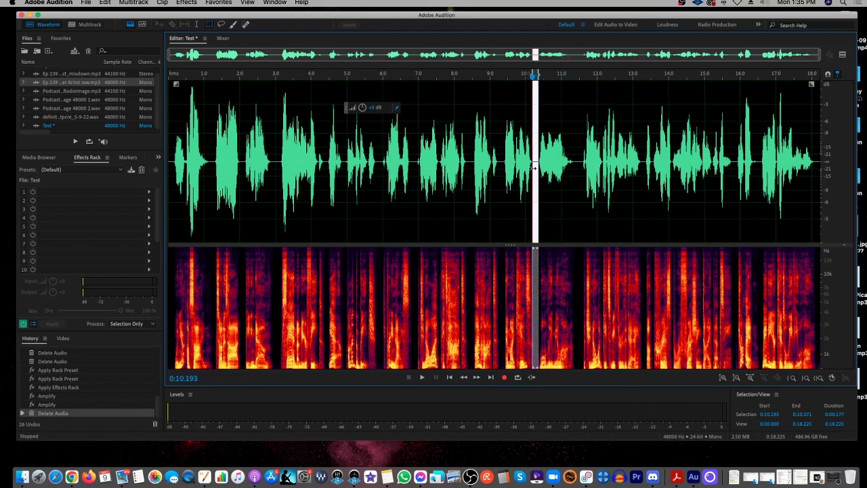
pyautogui.press('Delete')
pyautogui.moveTo(330, 168); pyautogui.dragTo(326, 170)
pyautogui.press('Delete')
pyautogui.click(296, 174)
pyautogui.press('space')
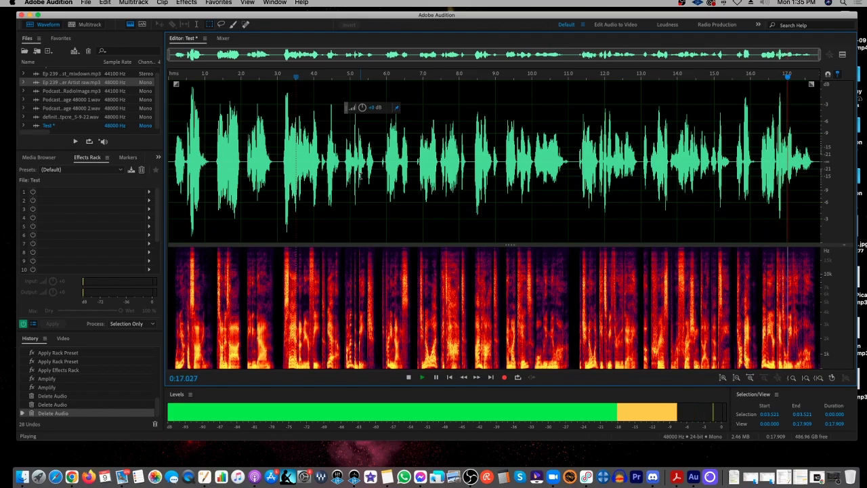
# Save the edited voice as Test raw.wav in the Fiverr 5-9-22 folder, then start a new multitrack session
pyautogui.click(86, 3)
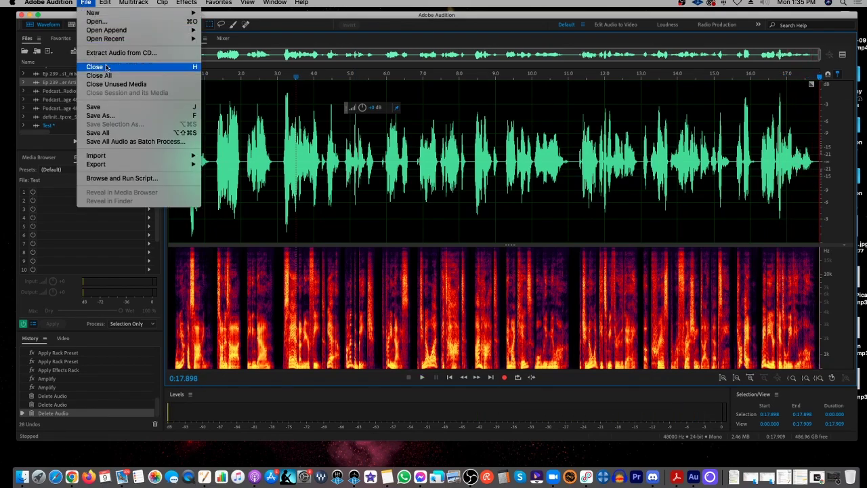
pyautogui.click(115, 116)
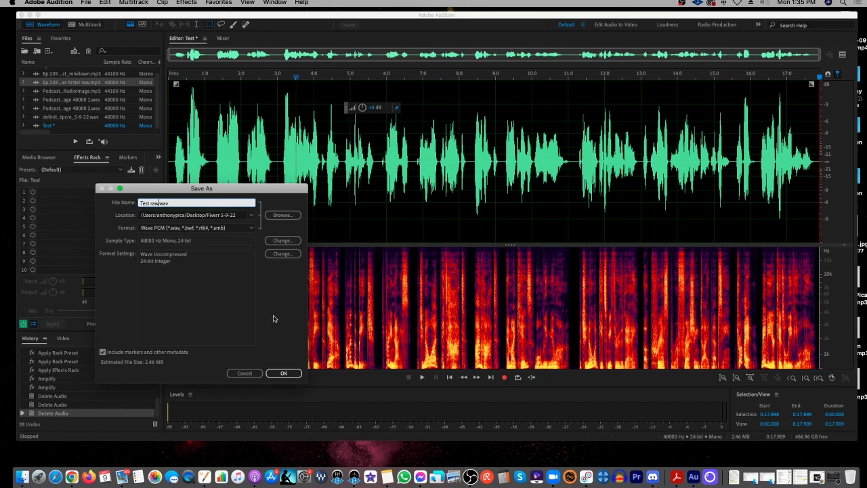
pyautogui.click(249, 222)
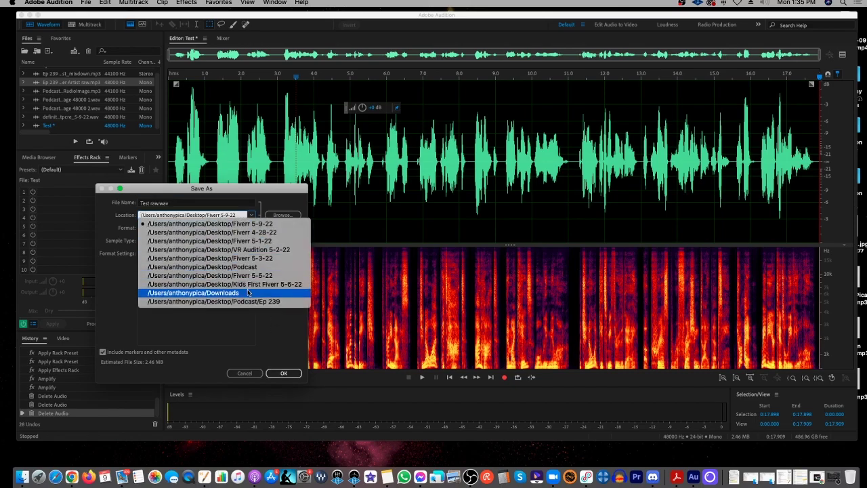
pyautogui.click(255, 308)
pyautogui.click(280, 372)
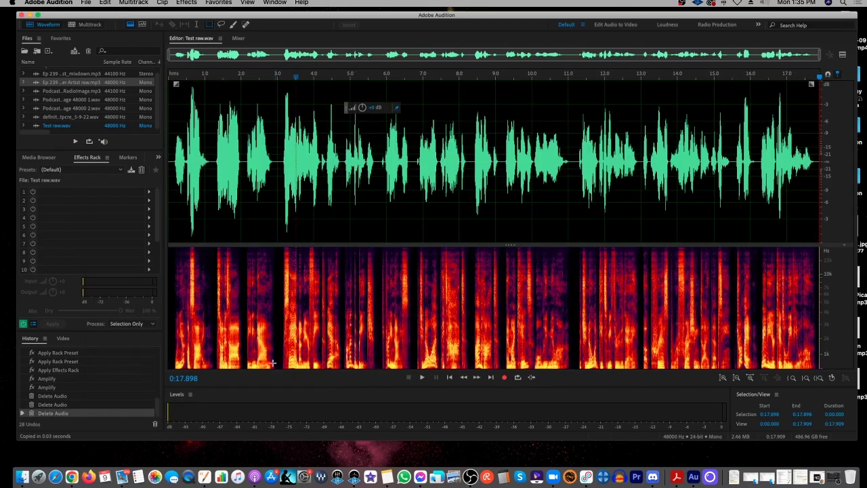
pyautogui.click(84, 3)
pyautogui.click(212, 15)
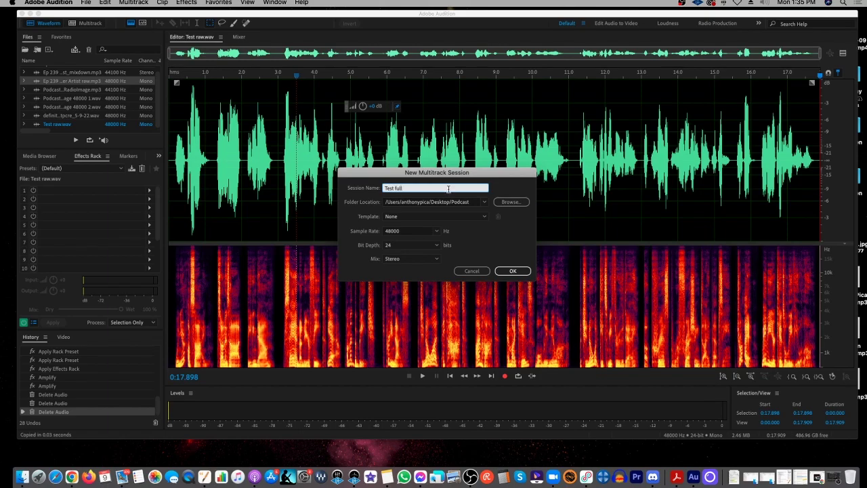
# Create the 'Test full' multitrack session, saved on the Desktop
pyautogui.click(483, 202)
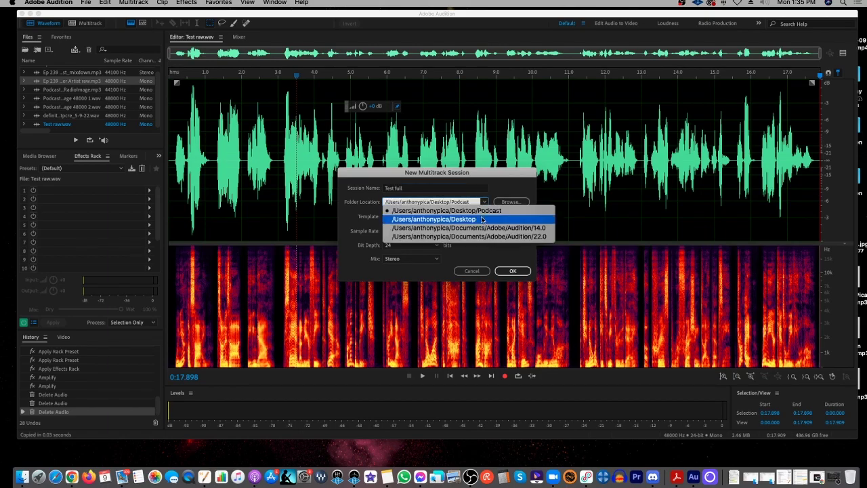
pyautogui.click(483, 219)
pyautogui.click(512, 271)
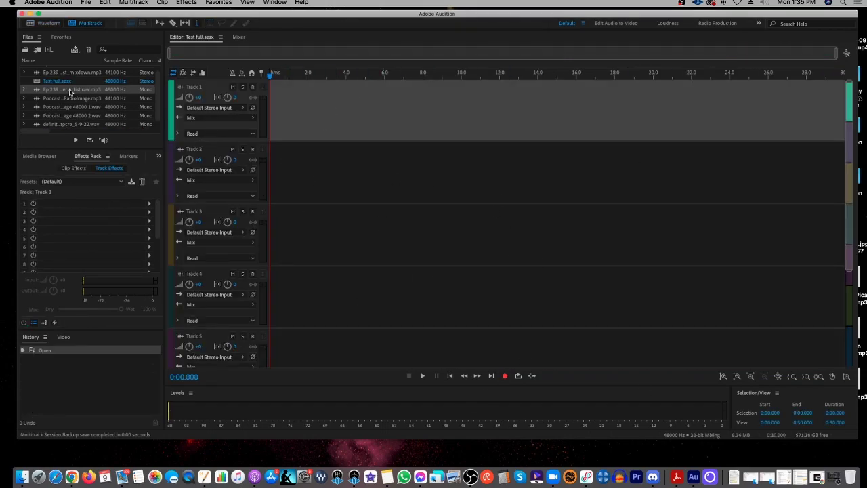
# Place Test raw.wav at the start of Track 1 and bring Chrome to the front
pyautogui.scroll(-1, 83, 91)
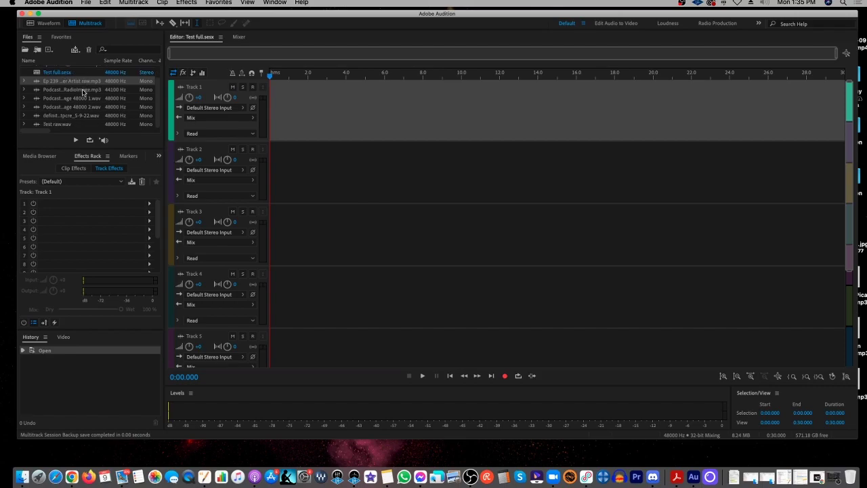
pyautogui.moveTo(74, 124); pyautogui.dragTo(268, 121)
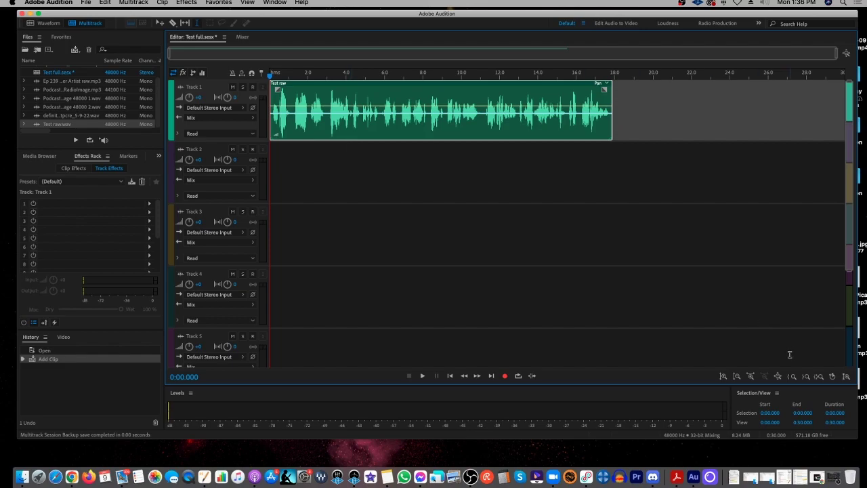
pyautogui.click(819, 479)
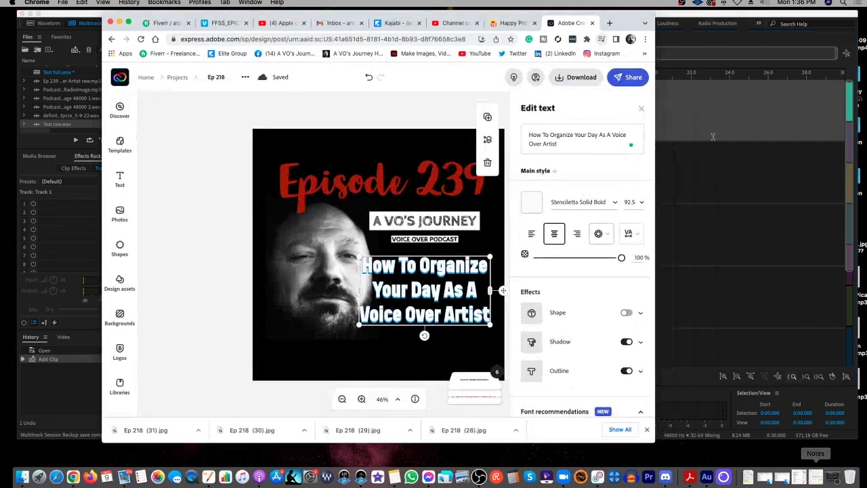
# Open storyblocks.com in a new tab and limit the search type to Audio
pyautogui.click(610, 24)
pyautogui.write('storyblocks.com')
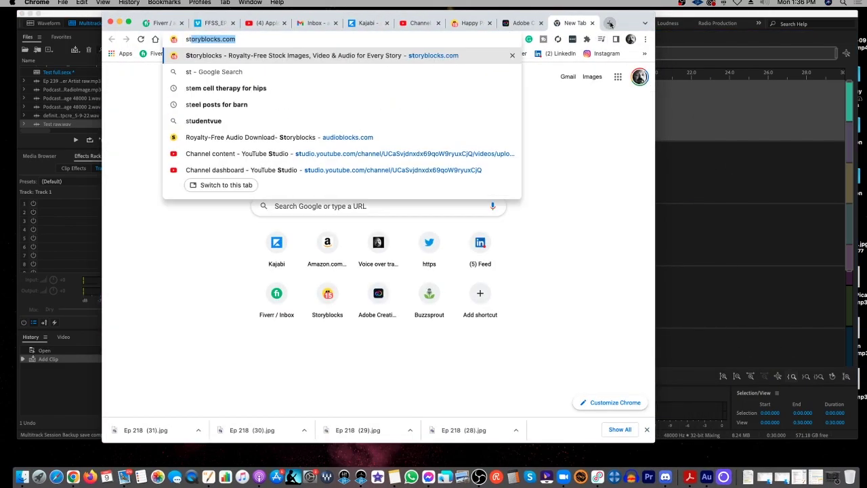
pyautogui.press('Return')
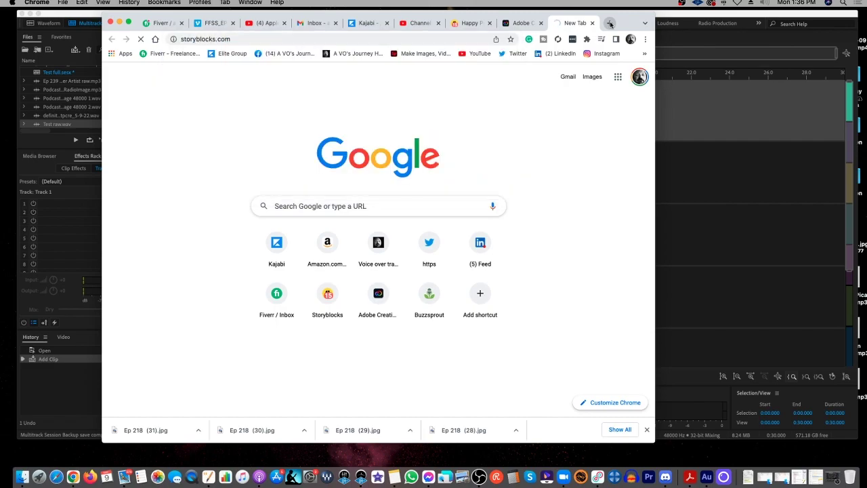
pyautogui.moveTo(414, 15); pyautogui.dragTo(446, 16)
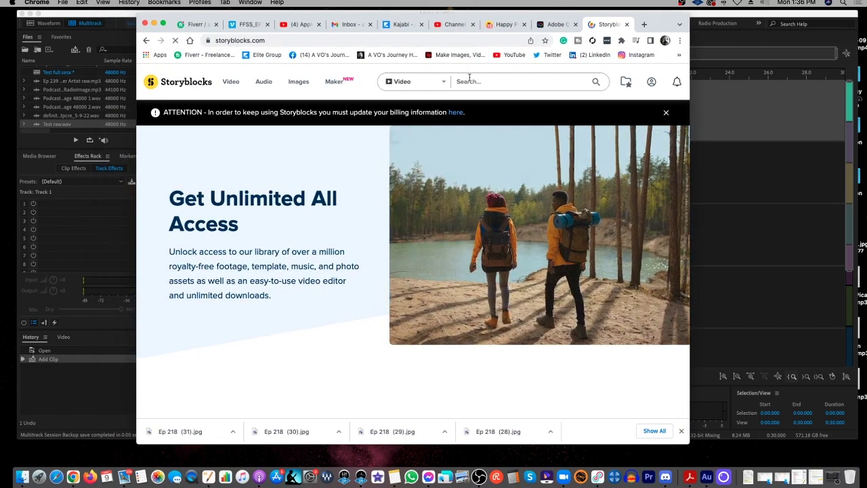
pyautogui.click(445, 82)
pyautogui.click(421, 162)
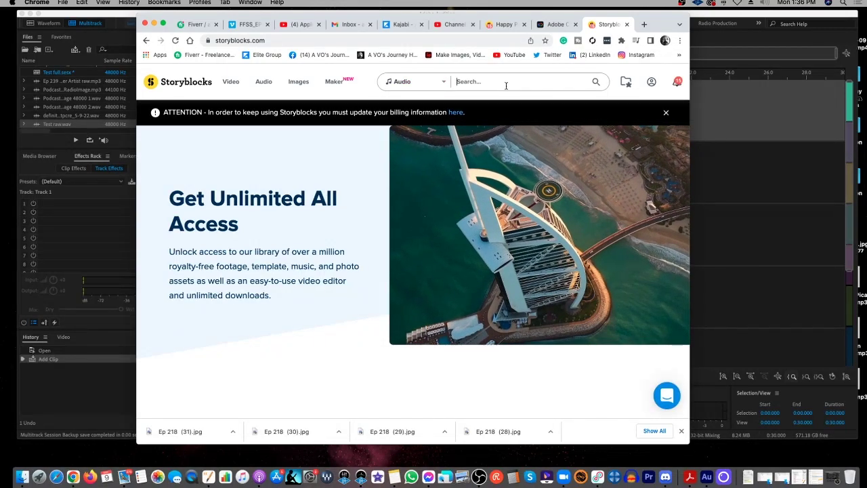
# Search Storyblocks audio for 'summer fun'
pyautogui.click(506, 86)
pyautogui.write('Ambient')
pyautogui.press('BackSpace')
pyautogui.press('BackSpace')
pyautogui.press('BackSpace')
pyautogui.press('BackSpace')
pyautogui.press('BackSpace')
pyautogui.press('BackSpace')
pyautogui.press('BackSpace')
pyautogui.write('summe')
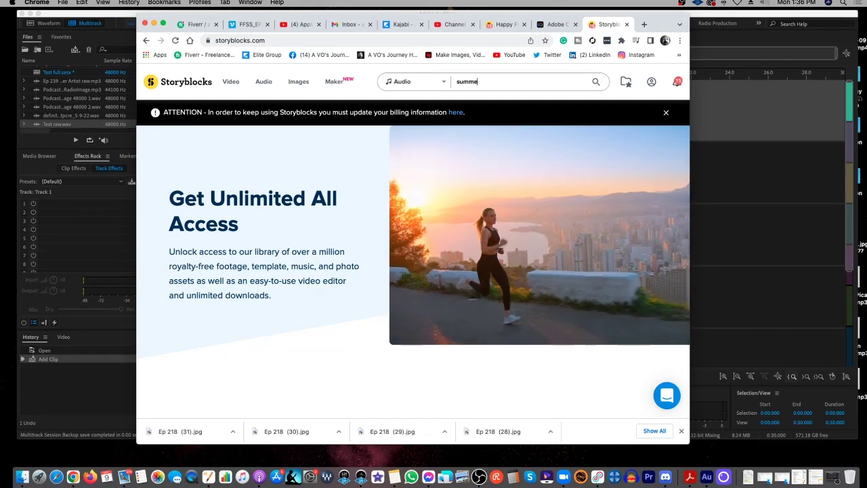
pyautogui.write('r fun')
pyautogui.press('Return')
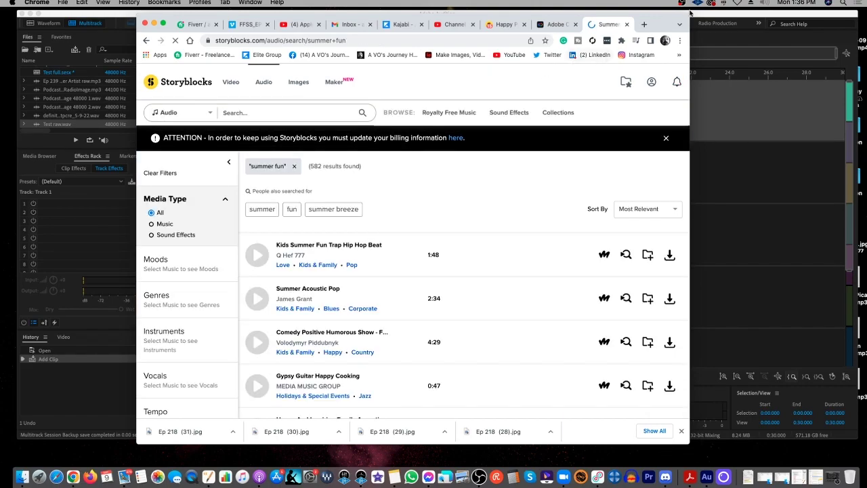
# Preview the summer results and download Summer Acoustic Pop as an MP3
pyautogui.moveTo(667, 21); pyautogui.dragTo(732, 18)
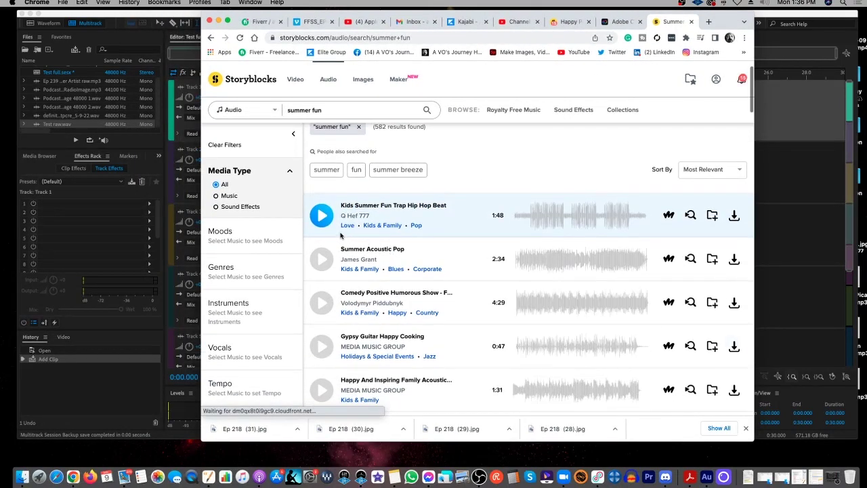
pyautogui.click(322, 216)
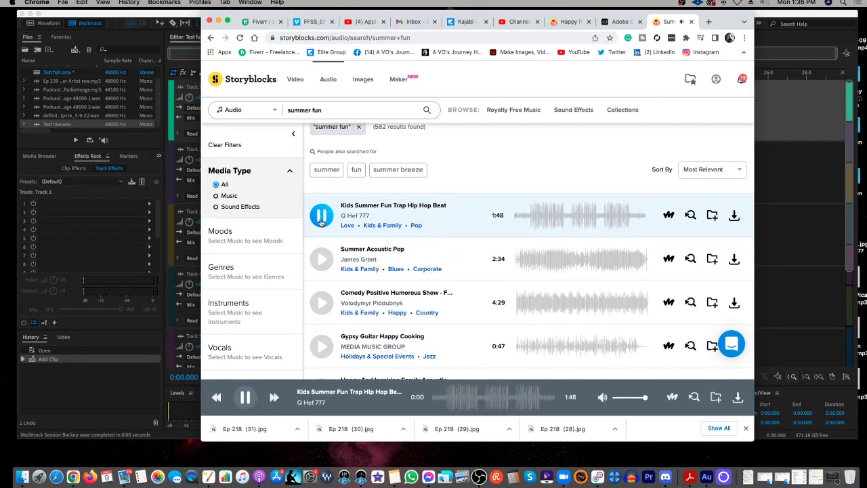
pyautogui.click(321, 262)
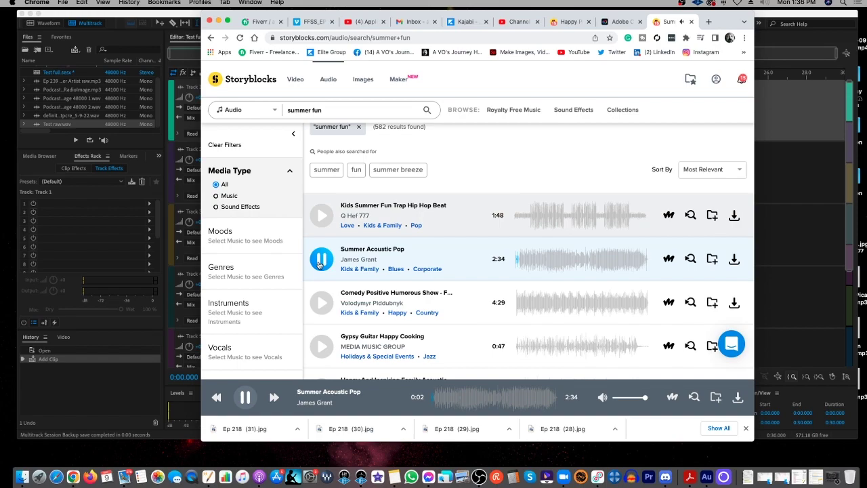
pyautogui.click(734, 259)
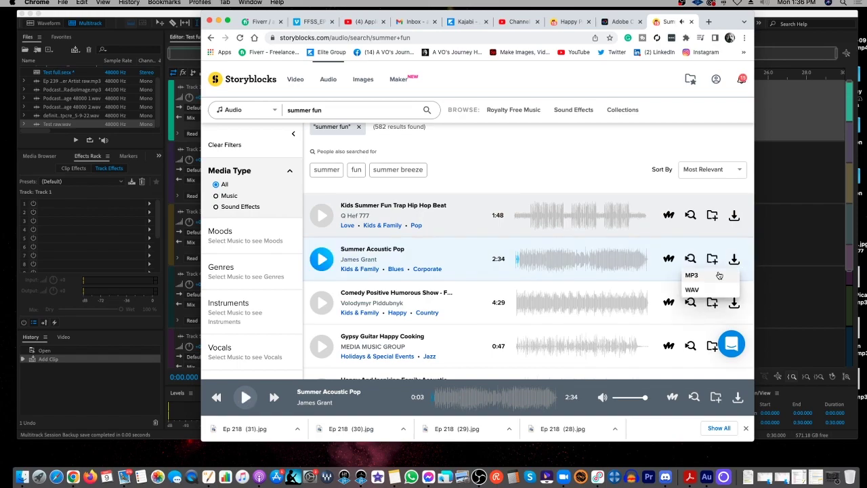
pyautogui.click(694, 276)
# Place the Summer Acoustic Pop MP3 on Track 2, accepting the sample-rate conversion
pyautogui.moveTo(729, 26); pyautogui.dragTo(865, 24)
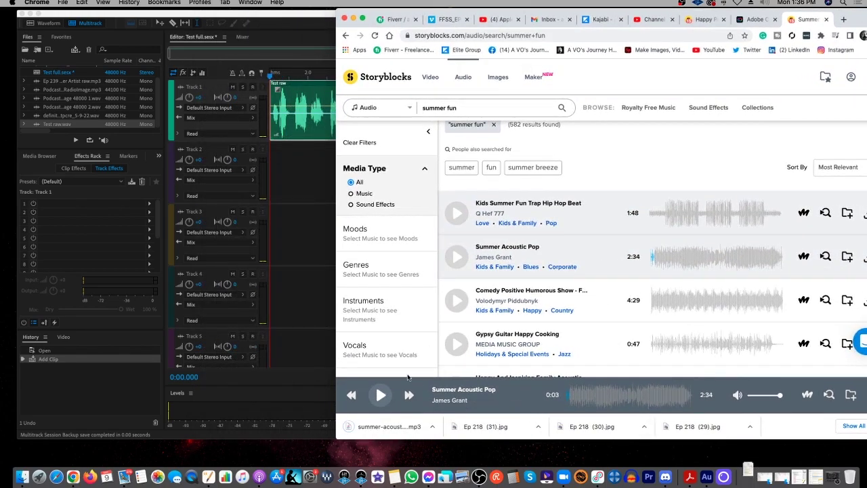
pyautogui.moveTo(380, 430); pyautogui.dragTo(257, 197)
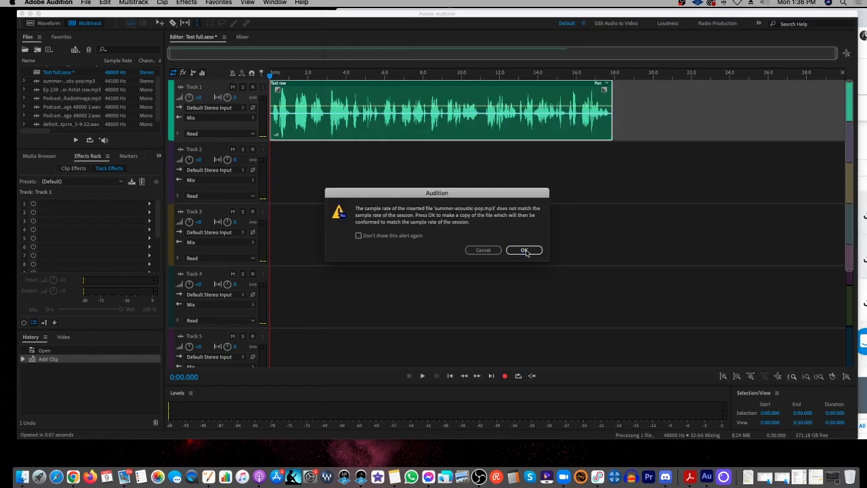
pyautogui.click(525, 251)
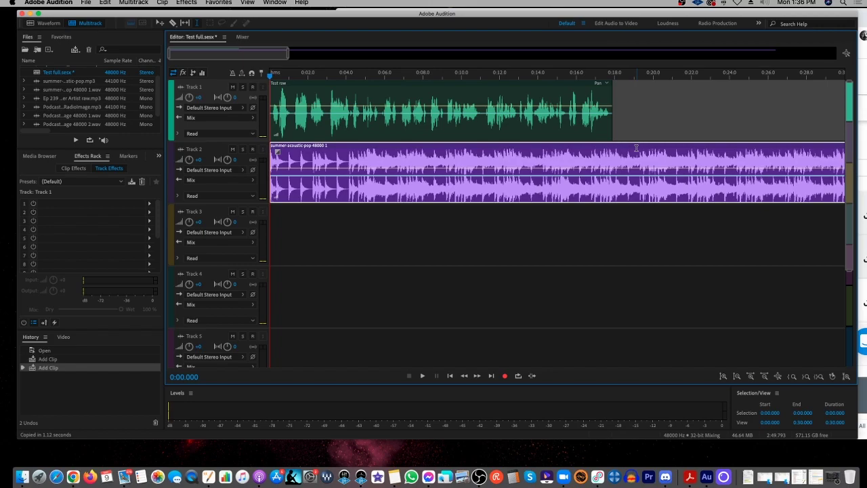
# Split the Track 2 music at about 0:19 and delete the part after it
pyautogui.click(637, 147)
pyautogui.rightClick(637, 148)
pyautogui.click(653, 206)
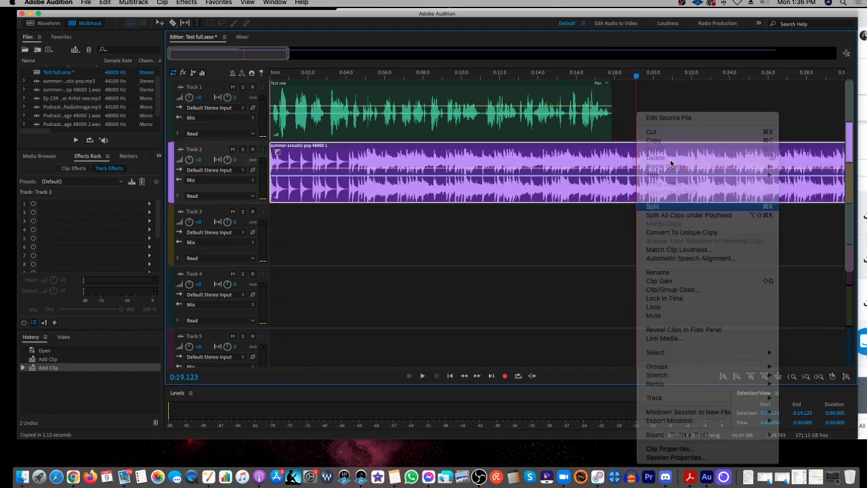
pyautogui.press('Delete')
# Give the music a fade-in and fade-out and duck it to about -7.3 dB with keyframes
pyautogui.click(633, 163)
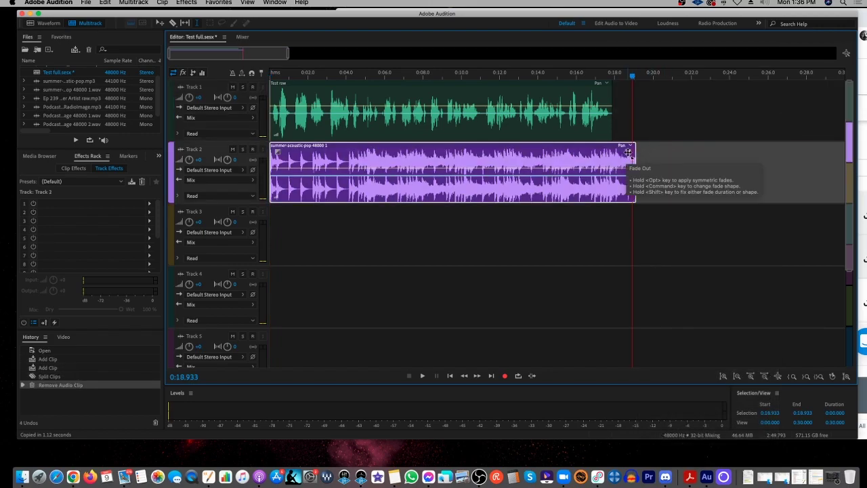
pyautogui.moveTo(602, 152); pyautogui.dragTo(601, 152)
pyautogui.moveTo(284, 152); pyautogui.dragTo(299, 153)
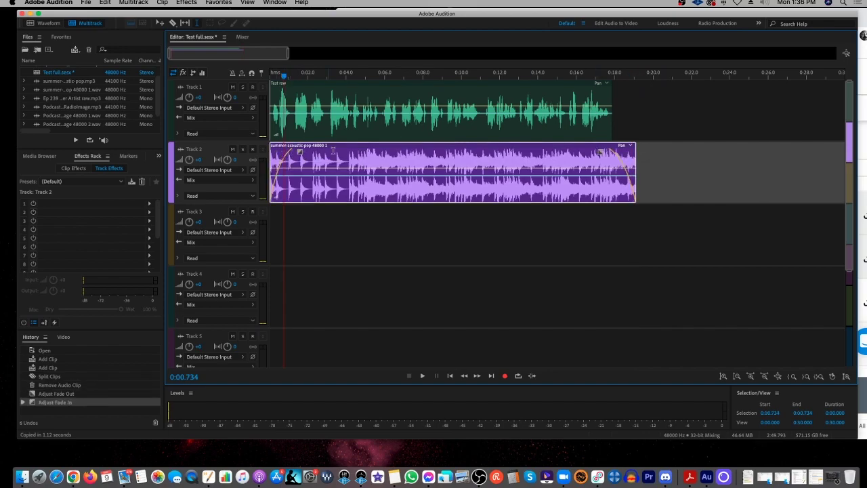
pyautogui.click(302, 170)
pyautogui.moveTo(278, 174)
pyautogui.mouseDown()
pyautogui.moveTo(271, 159)
pyautogui.moveTo(292, 184)
pyautogui.mouseUp()
# Nudge the voice clip slightly later and play the mix from the start
pyautogui.moveTo(283, 81); pyautogui.dragTo(284, 79)
pyautogui.press('Home')
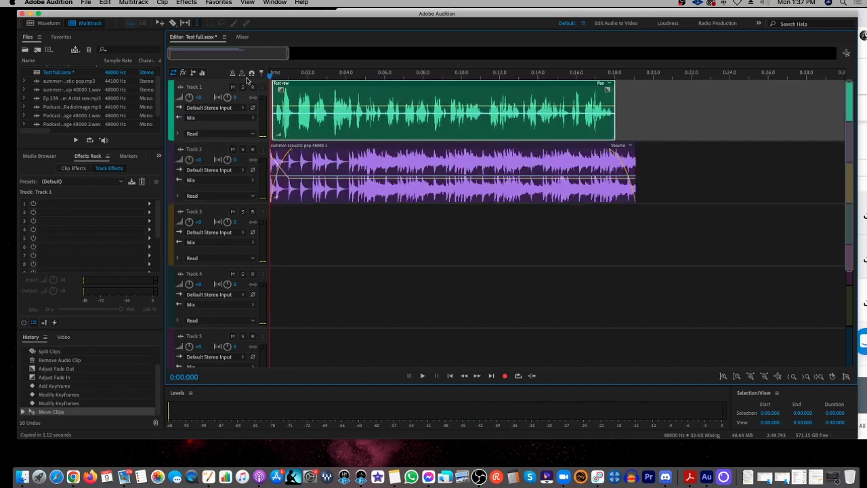
pyautogui.press('space')
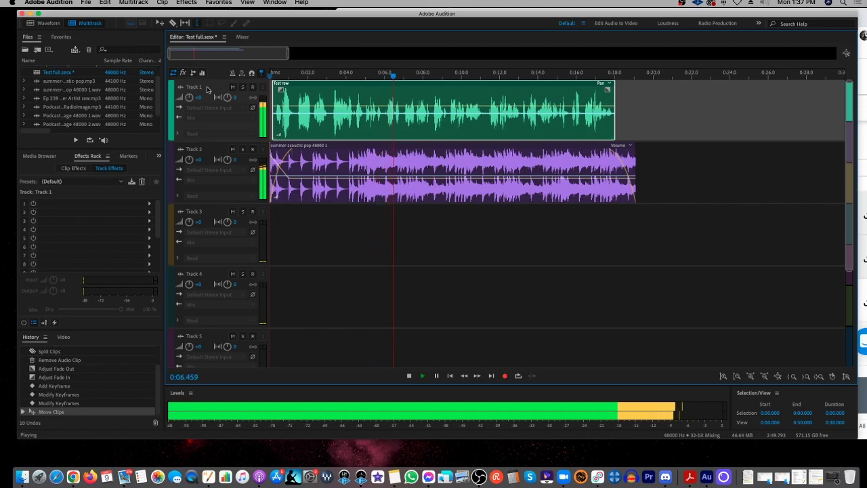
# Add a Multiband Compressor with the Pop Master preset to Track 1's effects rack
pyautogui.press('space')
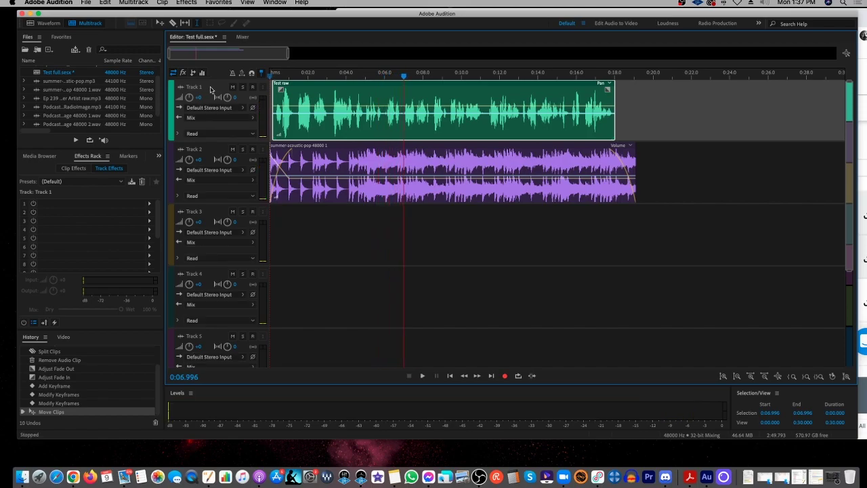
pyautogui.click(150, 204)
pyautogui.moveTo(176, 234)
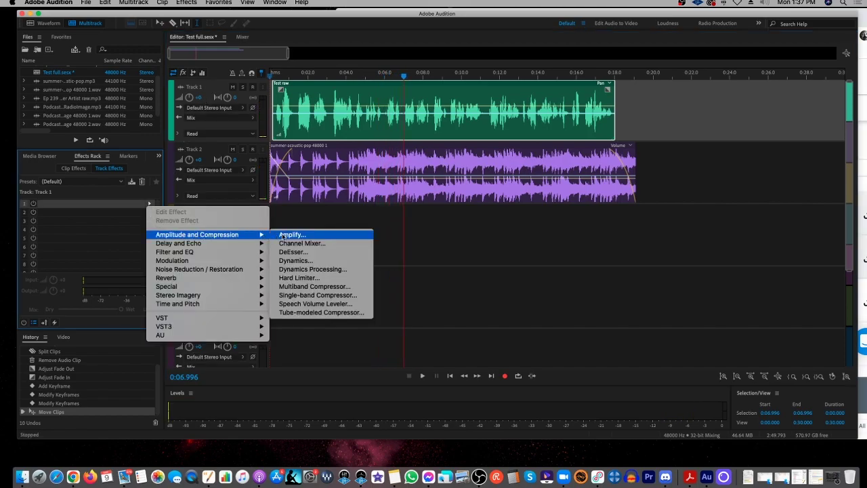
pyautogui.click(335, 287)
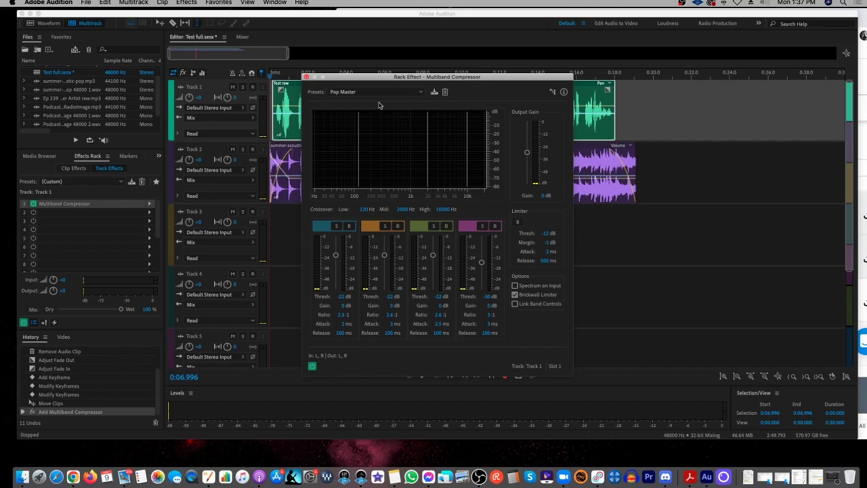
pyautogui.click(306, 76)
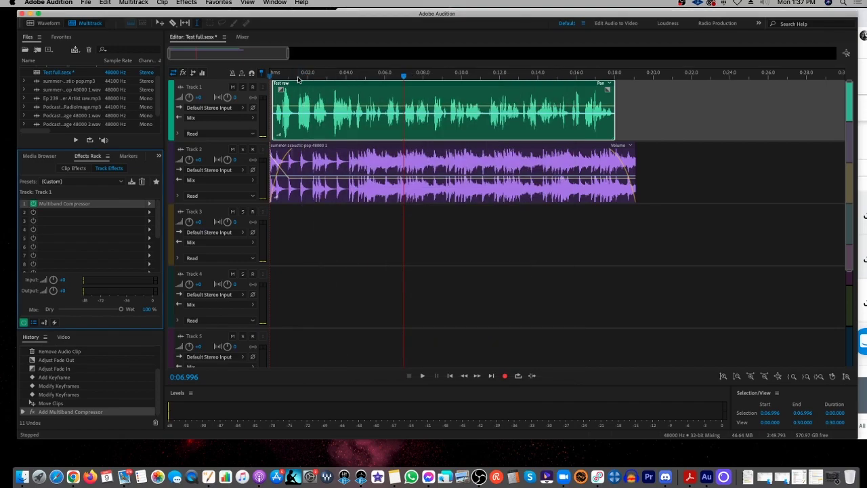
# Play the mix from the start to hear the compression, then return to Chrome
pyautogui.click(271, 75)
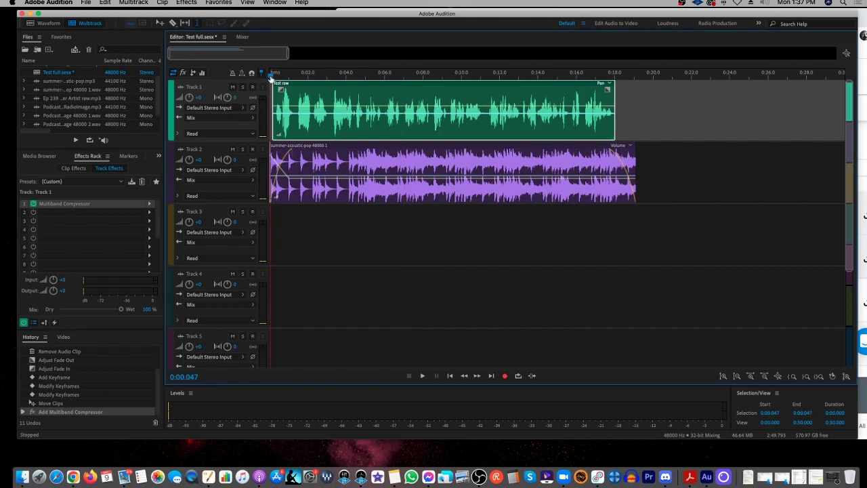
pyautogui.press('space')
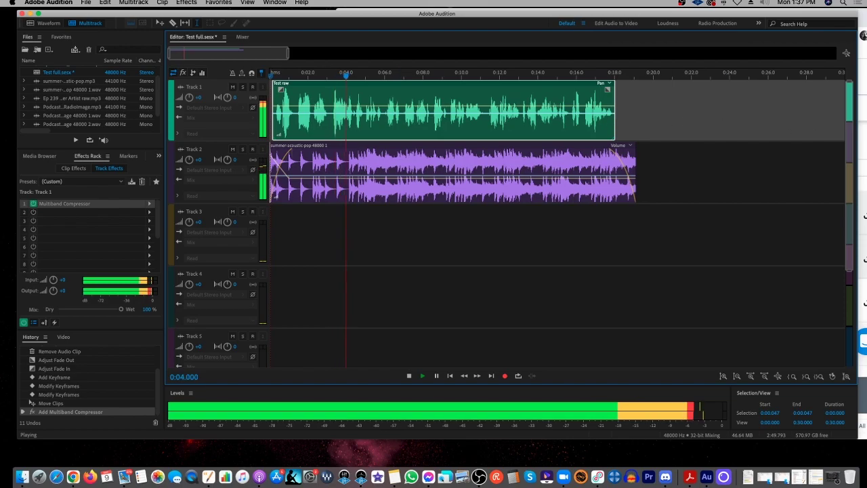
pyautogui.press('space')
pyautogui.press('super+Tab')
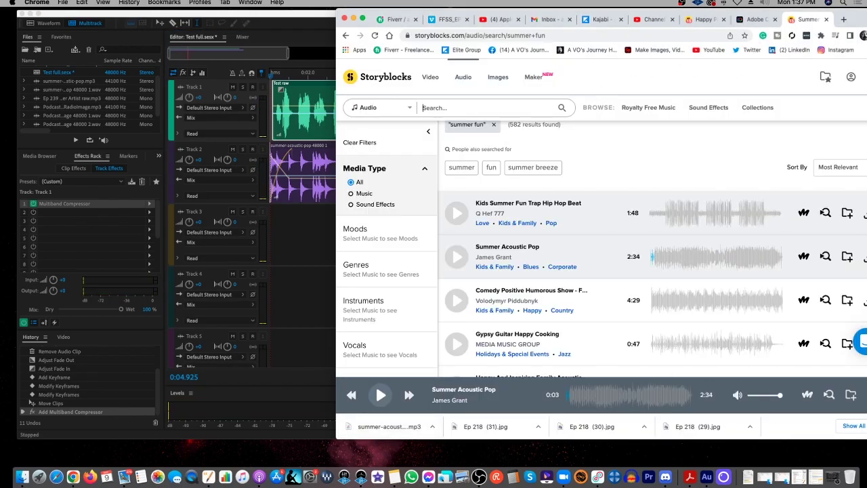
# Search Storyblocks for 'kids at beach'
pyautogui.write('kids at beach')
pyautogui.press('Return')
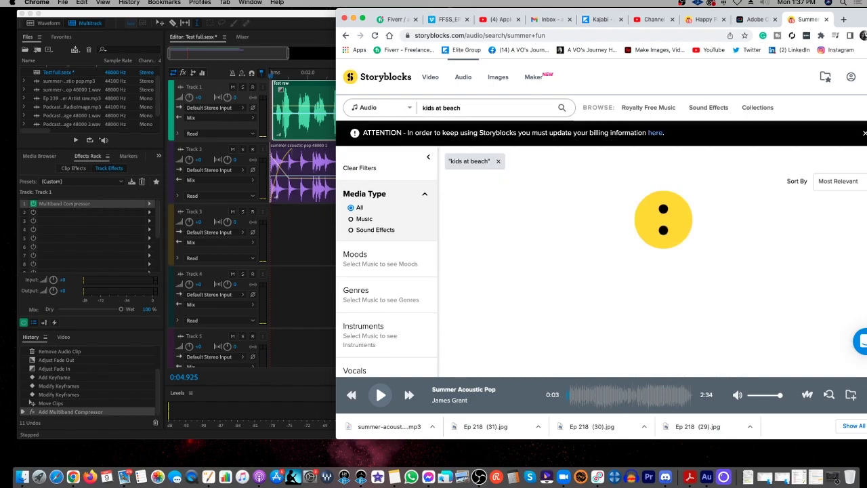
# Preview Kids At Beach, Walking Through Downtown and a family acoustic music track
pyautogui.click(456, 224)
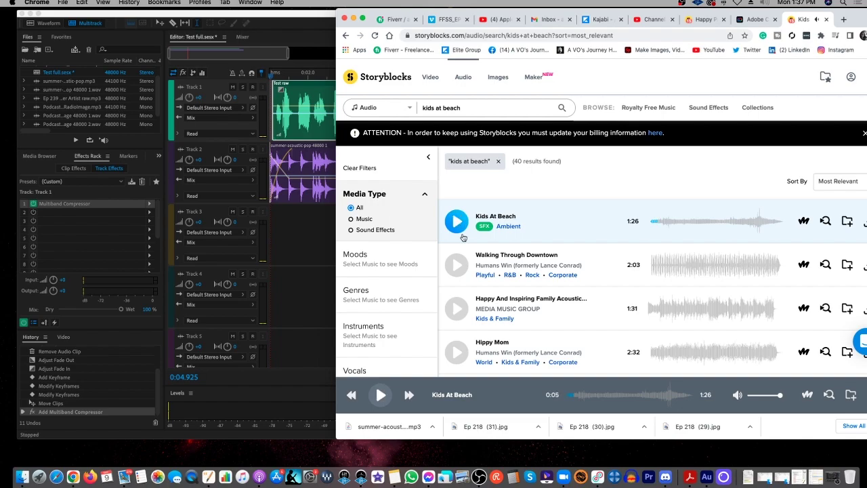
pyautogui.click(458, 264)
pyautogui.click(457, 309)
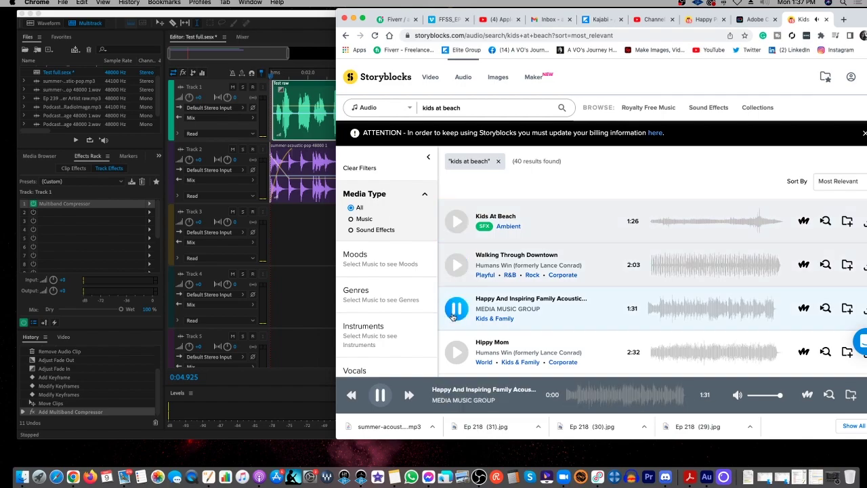
pyautogui.click(456, 308)
# Download Kids At Beach as MP3 and drag it onto Audition's Track 3
pyautogui.click(865, 220)
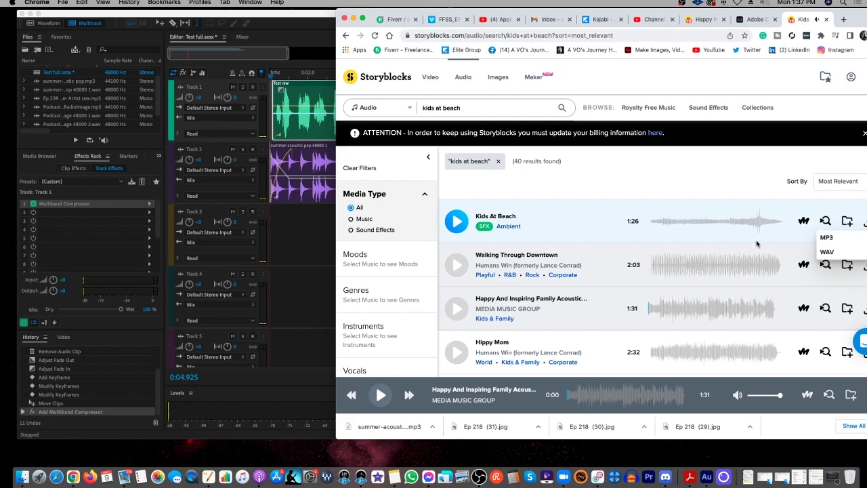
pyautogui.click(827, 237)
pyautogui.moveTo(382, 435); pyautogui.dragTo(255, 233)
# Accept the sample-rate conversion, then split the beach clip and delete its right-hand part
pyautogui.click(527, 254)
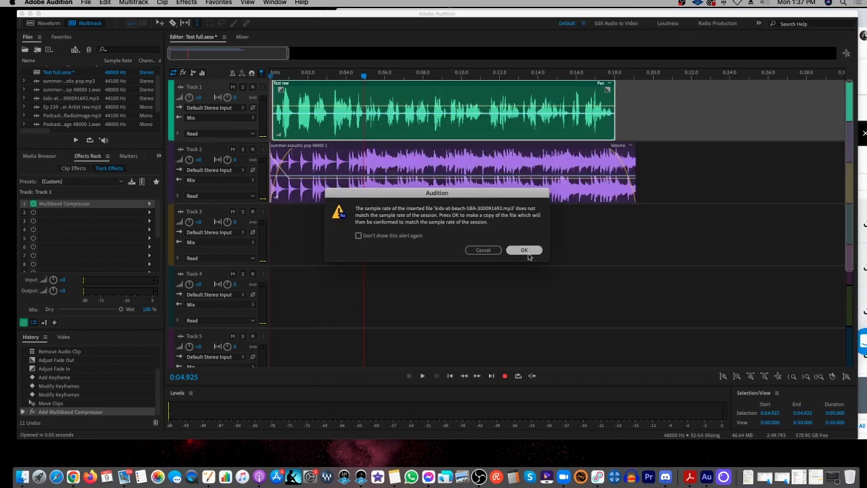
pyautogui.click(528, 255)
pyautogui.rightClick(656, 223)
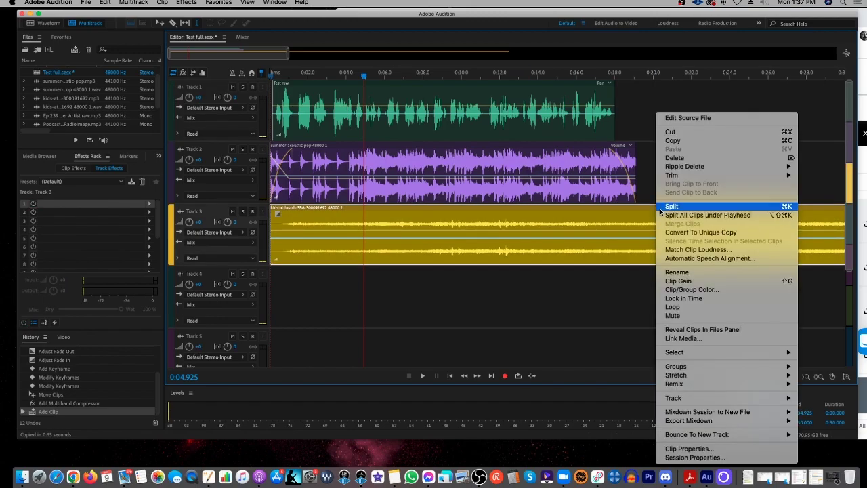
pyautogui.click(663, 206)
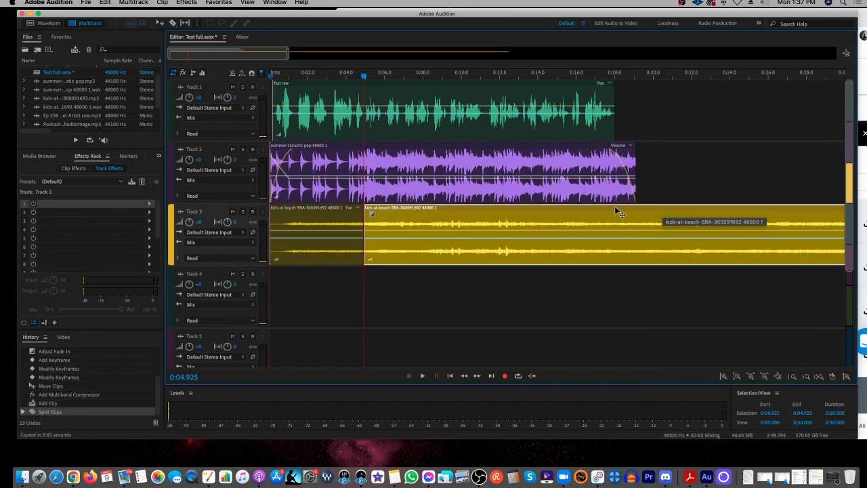
pyautogui.press('Delete')
# Extend the beach clip to end with the music, fade both ends, and play from the start
pyautogui.moveTo(362, 228); pyautogui.dragTo(633, 254)
pyautogui.moveTo(628, 214); pyautogui.dragTo(603, 215)
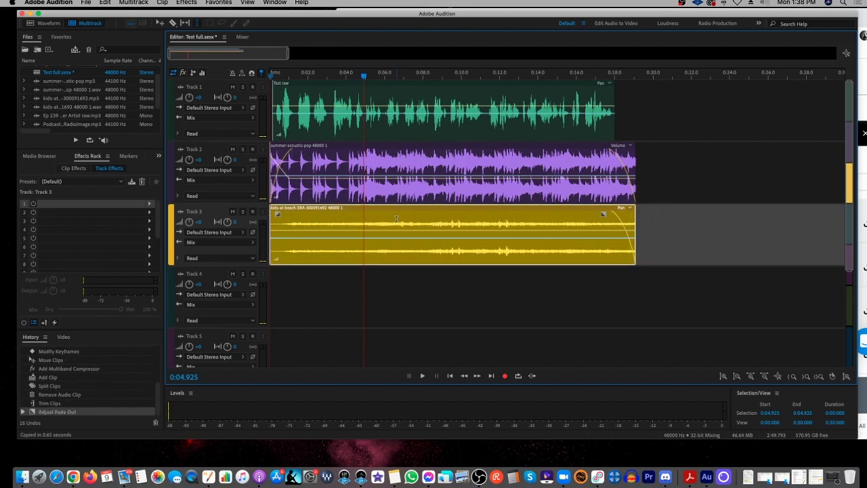
pyautogui.moveTo(276, 214); pyautogui.dragTo(289, 215)
pyautogui.click(271, 74)
pyautogui.press('space')
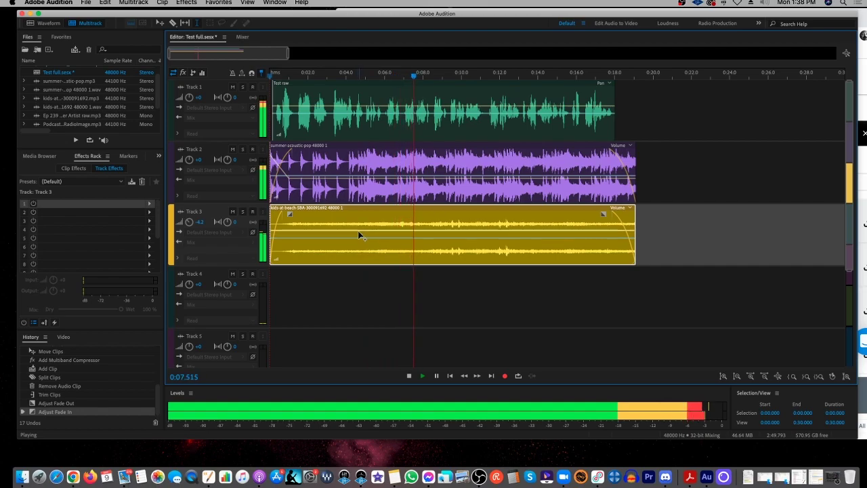
# Dip the beach ambience volume after the opening using volume keyframes
pyautogui.moveTo(358, 230); pyautogui.dragTo(331, 230)
pyautogui.click(287, 229)
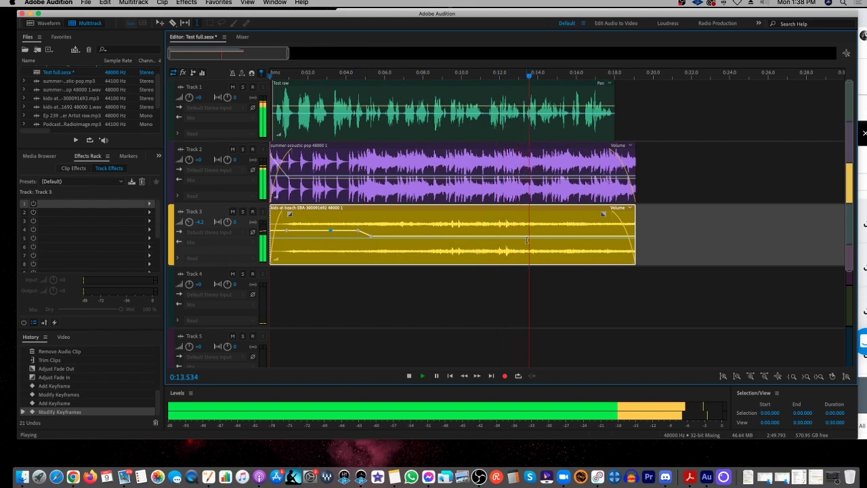
pyautogui.press('super+Tab')
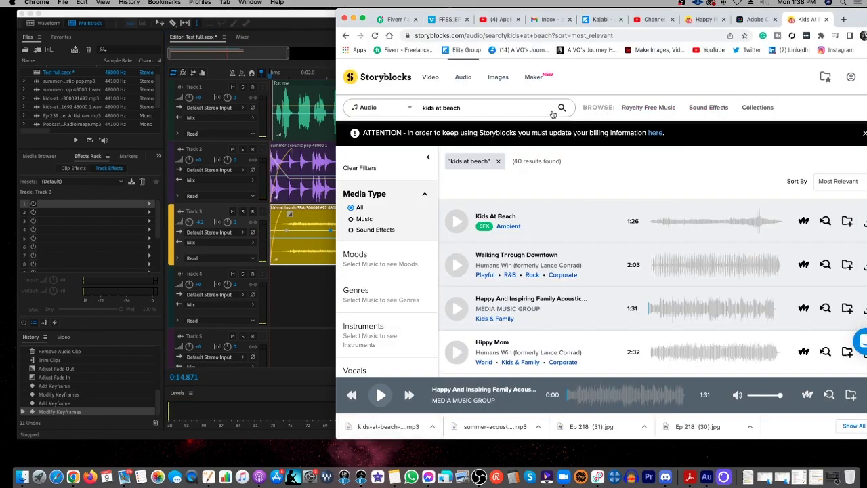
# Search Storyblocks for 'open a can of soda'
pyautogui.moveTo(560, 112); pyautogui.dragTo(403, 105)
pyautogui.write('open a can of soda')
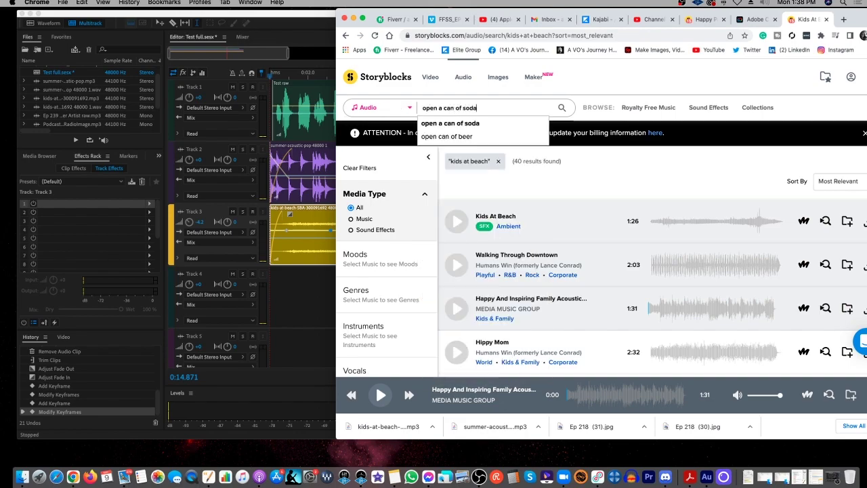
pyautogui.press('Return')
# Preview the two Soda Can Open results and download one as MP3
pyautogui.click(456, 223)
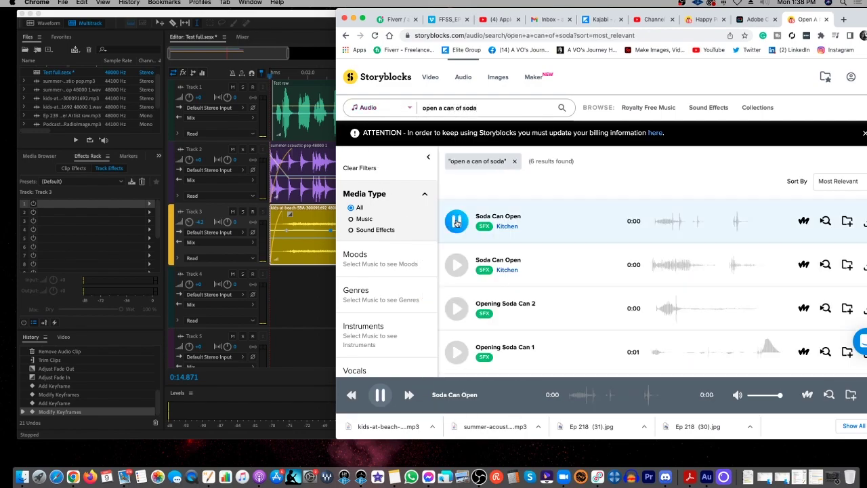
pyautogui.click(455, 264)
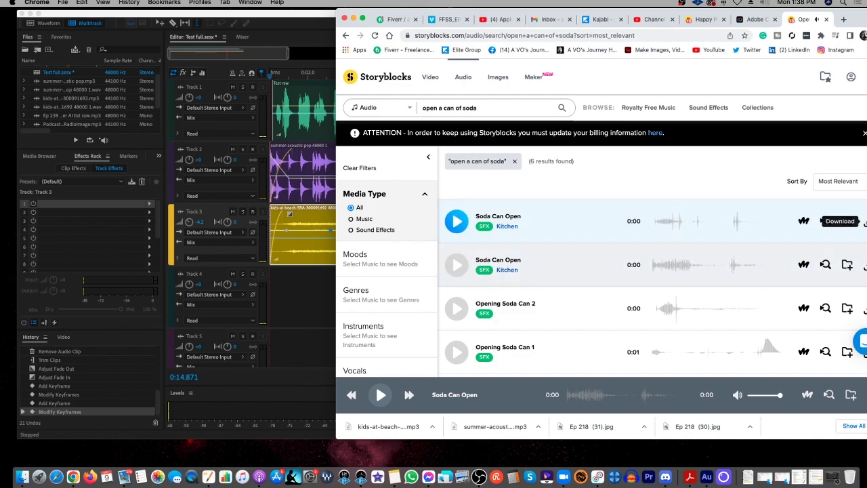
pyautogui.click(847, 265)
pyautogui.click(841, 280)
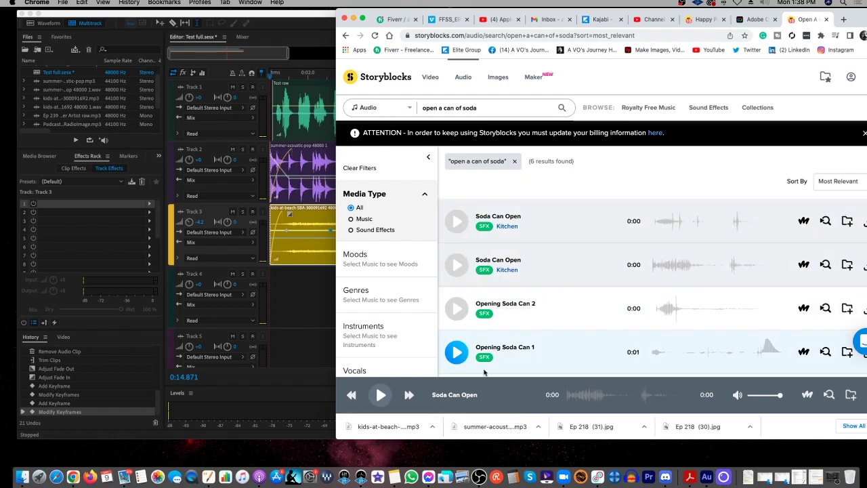
# Drop the Soda Can Open MP3 onto Track 4 near 0:14, accepting sample-rate conversion
pyautogui.moveTo(349, 427); pyautogui.dragTo(560, 292)
pyautogui.click(526, 255)
pyautogui.click(524, 250)
# Move the soda clip to about 0:15, then preview alternatives and choose Soda Can Opening 1
pyautogui.click(530, 291)
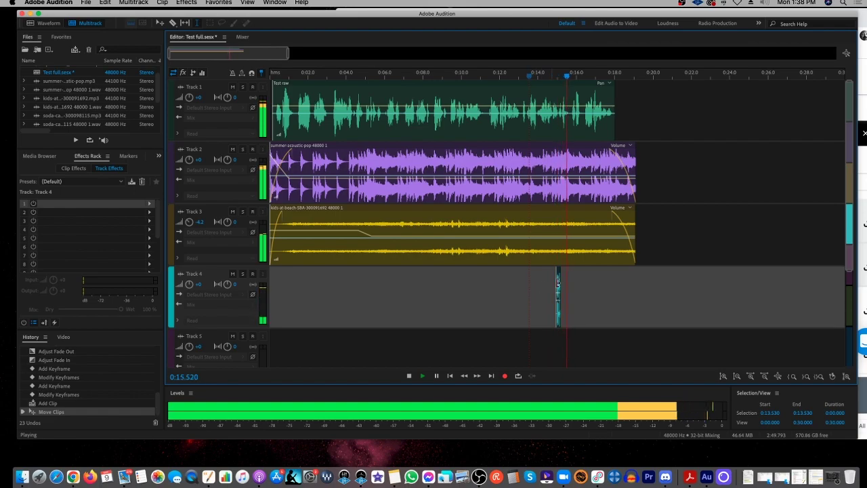
pyautogui.press('space')
pyautogui.click(452, 309)
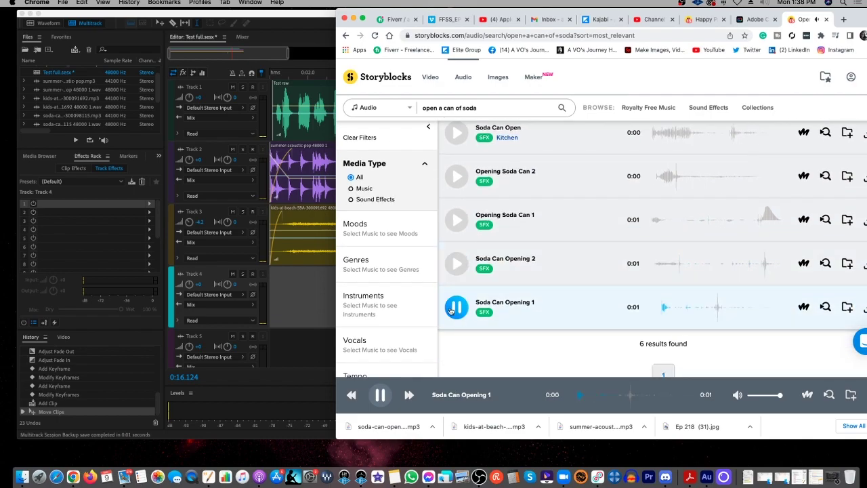
pyautogui.click(804, 309)
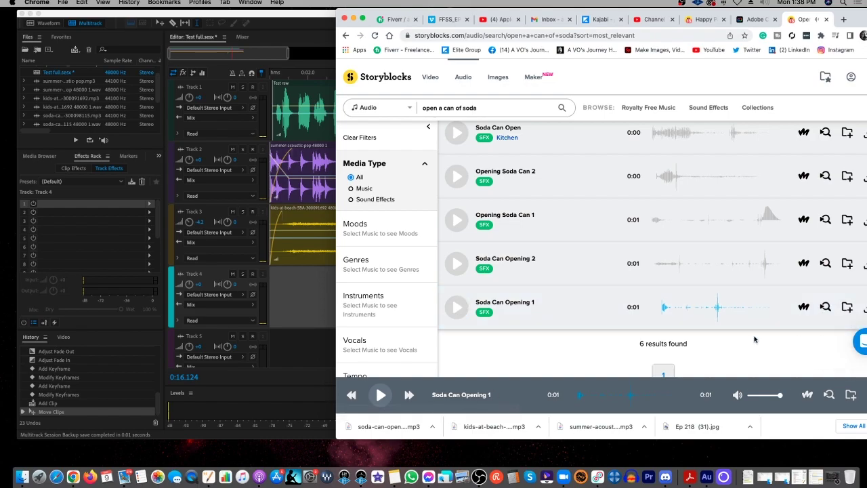
# Replace the old soda clip on Track 4 with Soda Can Opening 1 near 0:14 and audition it
pyautogui.moveTo(384, 423); pyautogui.dragTo(319, 288)
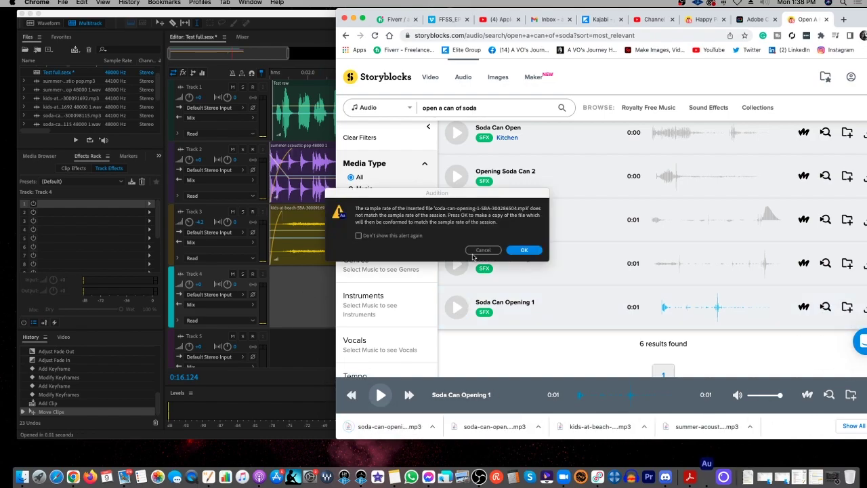
pyautogui.click(524, 250)
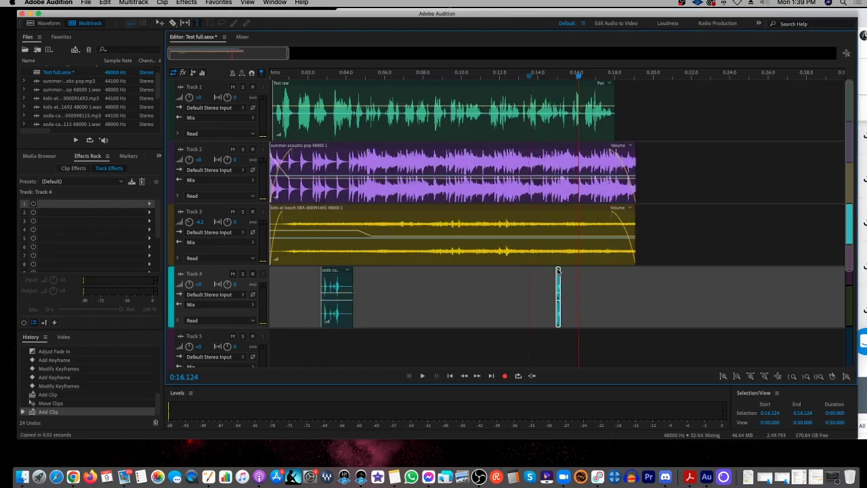
pyautogui.press('Delete')
pyautogui.moveTo(336, 274); pyautogui.dragTo(557, 277)
pyautogui.click(495, 292)
pyautogui.press('space')
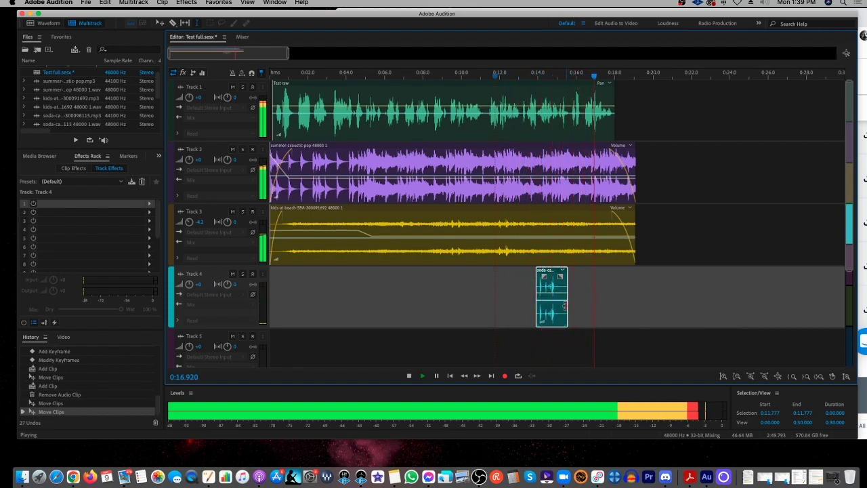
pyautogui.press('space')
# Raise the beach ambience near the end with two new volume keyframes and check it
pyautogui.click(581, 244)
pyautogui.click(576, 236)
pyautogui.moveTo(610, 237)
pyautogui.mouseDown()
pyautogui.moveTo(624, 226)
pyautogui.moveTo(608, 229)
pyautogui.mouseUp()
pyautogui.press('space')
pyautogui.press('space')
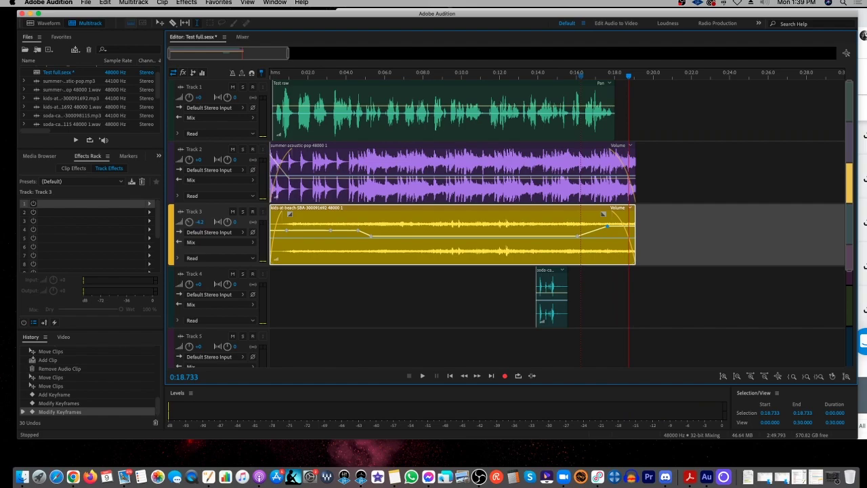
pyautogui.press('super+Tab')
pyautogui.moveTo(479, 107); pyautogui.dragTo(407, 107)
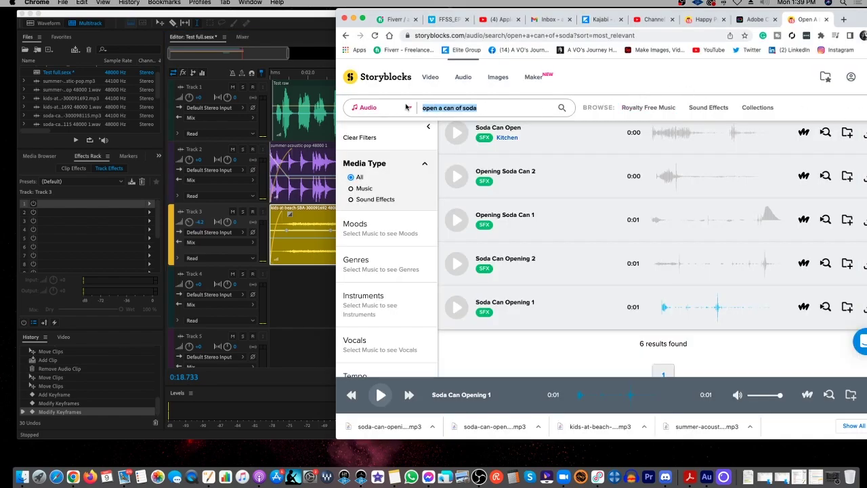
# Search Storyblocks for kids laughing and preview Kids Running, Laughing 1 and 2
pyautogui.write('kids laugb')
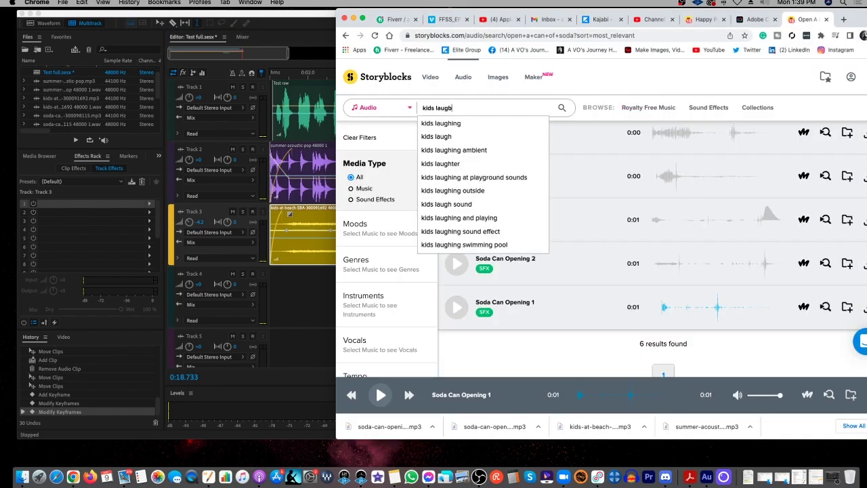
pyautogui.click(441, 124)
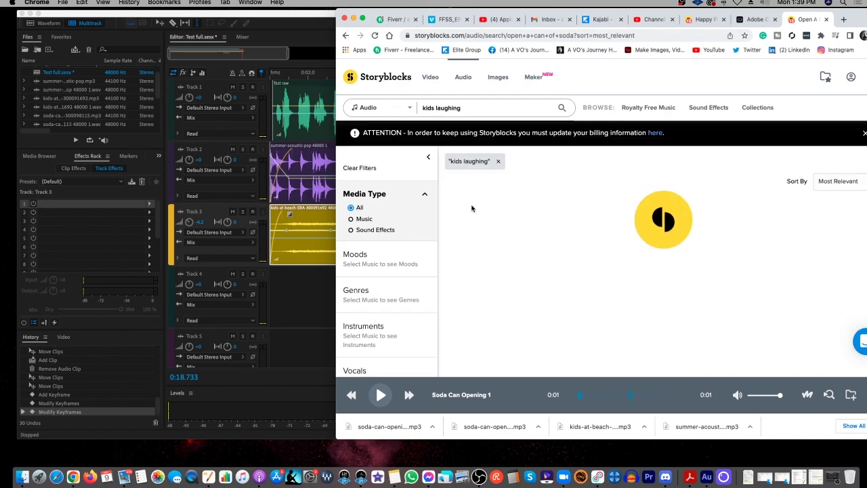
pyautogui.click(451, 266)
pyautogui.click(457, 310)
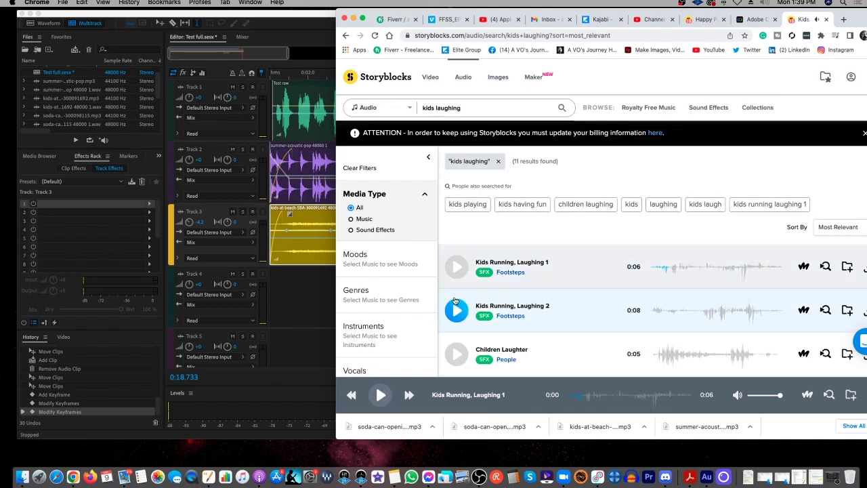
# Preview Children Laughter, School Children Laughing, Storybook Homecoming and A Secret Garden
pyautogui.scroll(-1, 458, 309)
pyautogui.click(459, 307)
pyautogui.scroll(-1, 458, 307)
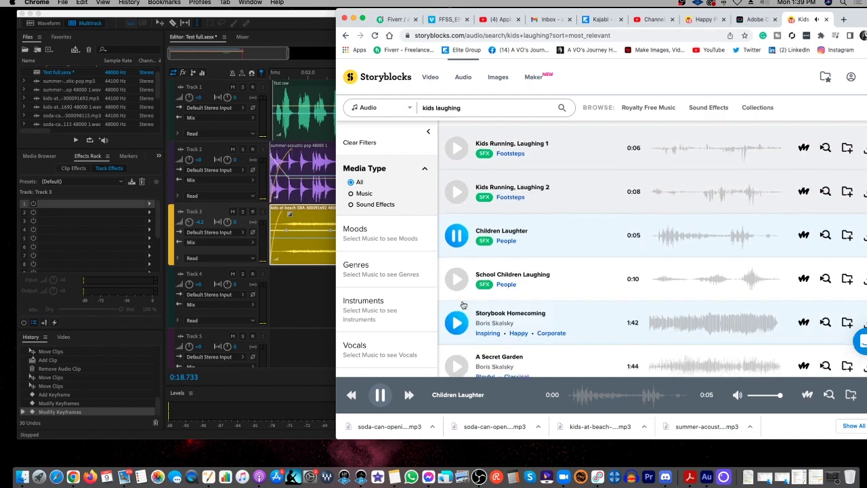
pyautogui.click(452, 278)
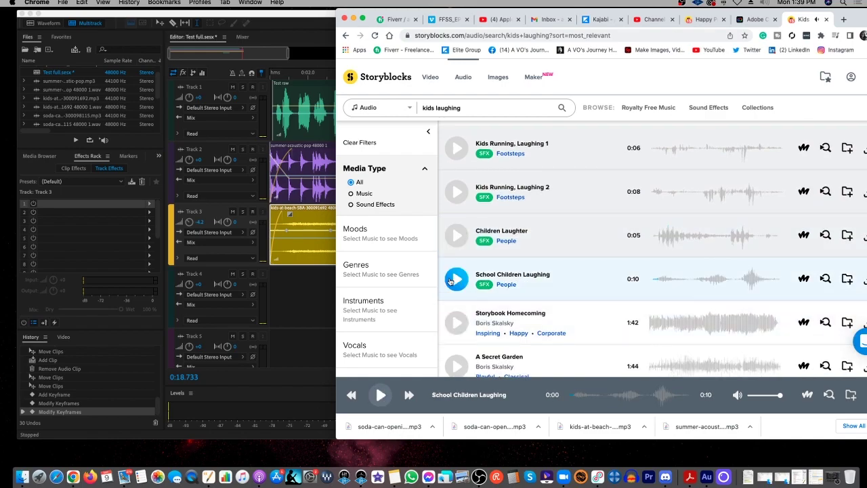
pyautogui.click(457, 321)
pyautogui.scroll(-1, 457, 312)
pyautogui.click(457, 287)
# Preview Banana Break, Fun Games, Sophisticated Stranger and Children's Playground
pyautogui.scroll(-1, 457, 284)
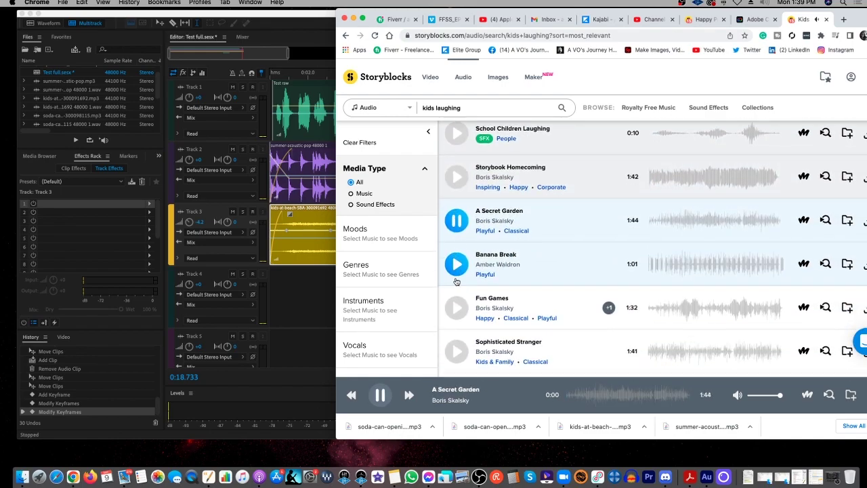
pyautogui.click(457, 268)
pyautogui.click(455, 307)
pyautogui.scroll(-1, 454, 307)
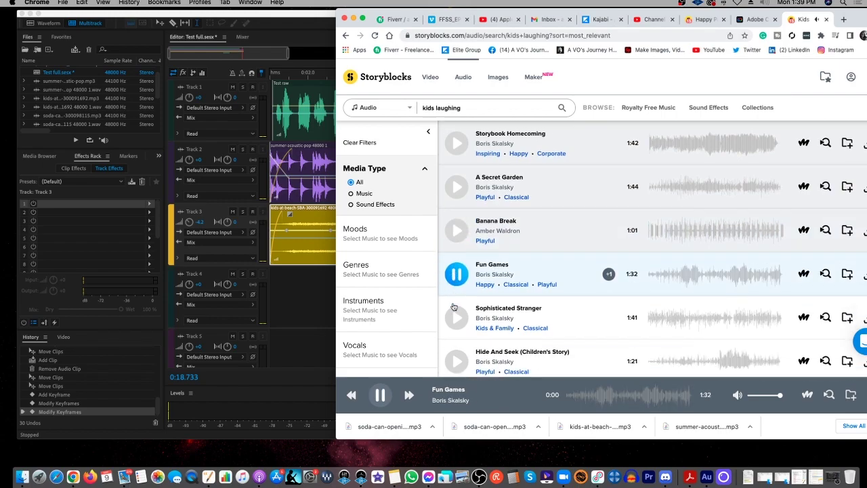
pyautogui.click(455, 301)
pyautogui.scroll(-1, 454, 302)
pyautogui.scroll(-1, 454, 302)
pyautogui.click(457, 273)
# Re-preview Kids Running, Laughing 2 and 1, then Children Laughter
pyautogui.scroll(5, 457, 273)
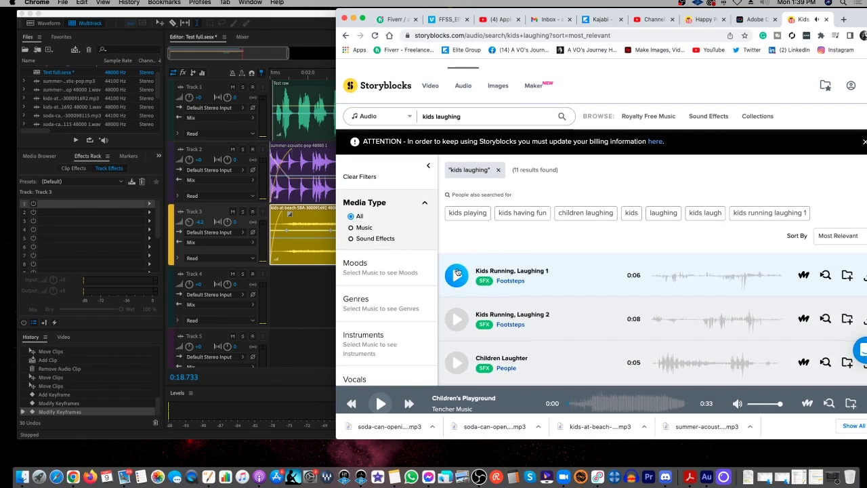
pyautogui.click(458, 310)
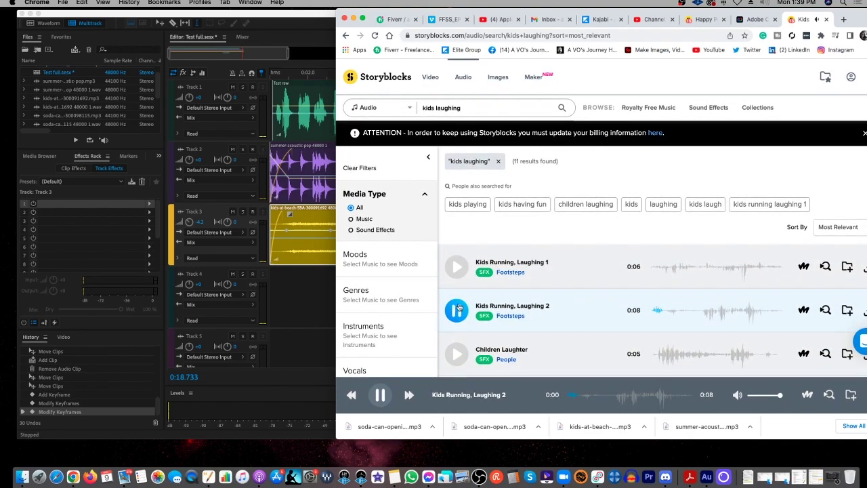
pyautogui.click(457, 265)
pyautogui.scroll(-1, 457, 263)
pyautogui.scroll(-3, 457, 264)
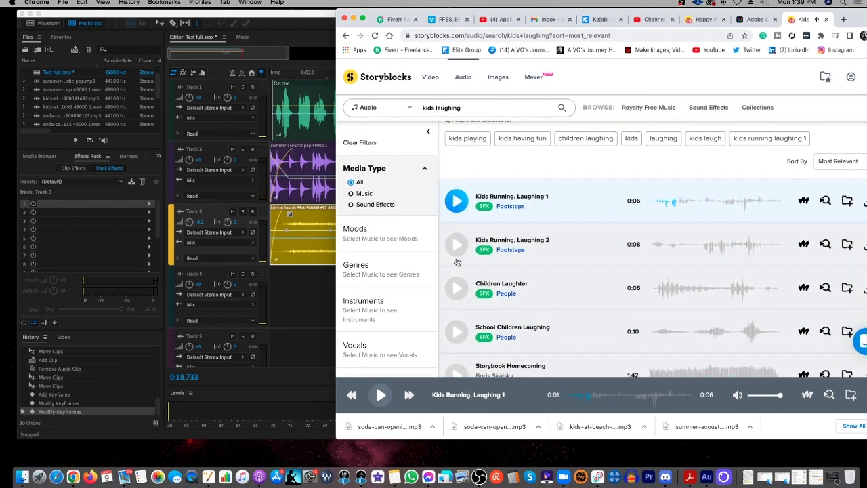
pyautogui.click(457, 271)
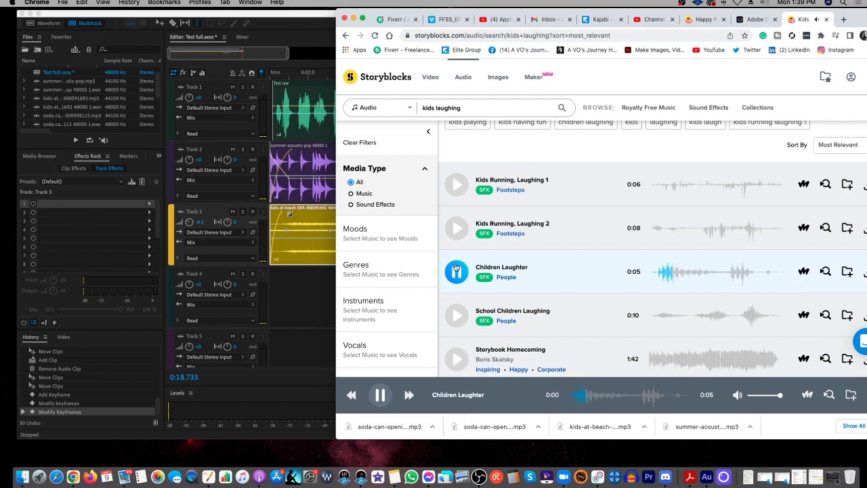
# Download Children Laughter as MP3 and drag it into the multitrack session
pyautogui.click(849, 272)
pyautogui.click(828, 286)
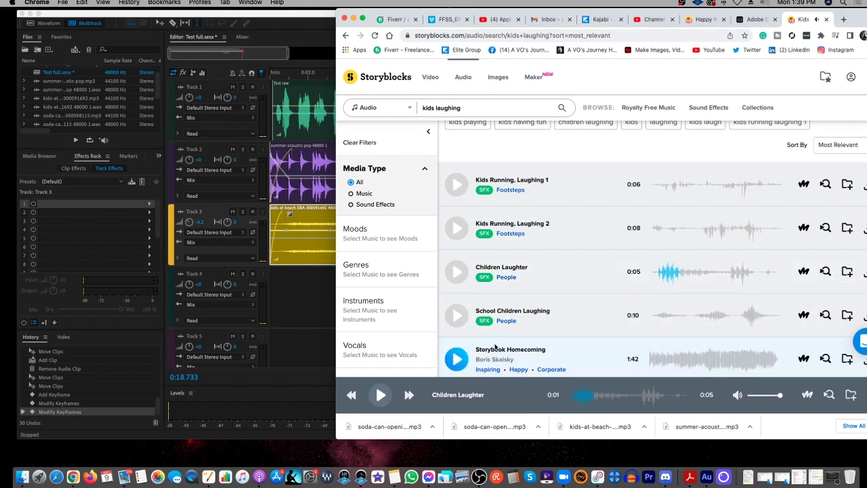
pyautogui.moveTo(383, 426); pyautogui.dragTo(298, 298)
# Accept the sample-rate alert, place the laughter clip on Track 5 and lower it 2.5 dB
pyautogui.press('Return')
pyautogui.moveTo(368, 278); pyautogui.dragTo(592, 339)
pyautogui.scroll(-2, 678, 296)
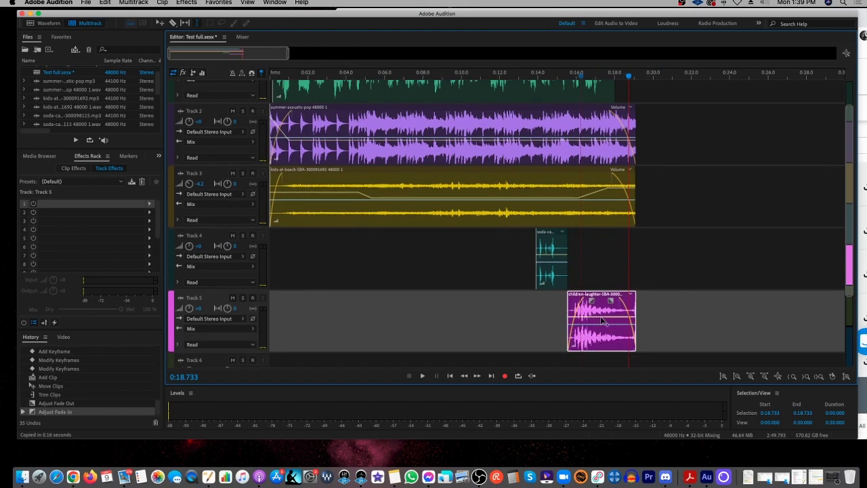
pyautogui.moveTo(605, 321); pyautogui.dragTo(604, 326)
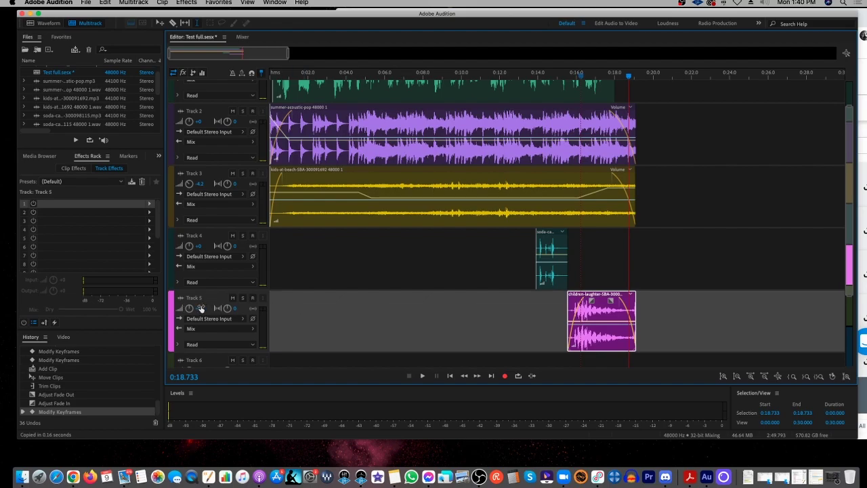
# Play the full mix from the beginning
pyautogui.scroll(1, 371, 117)
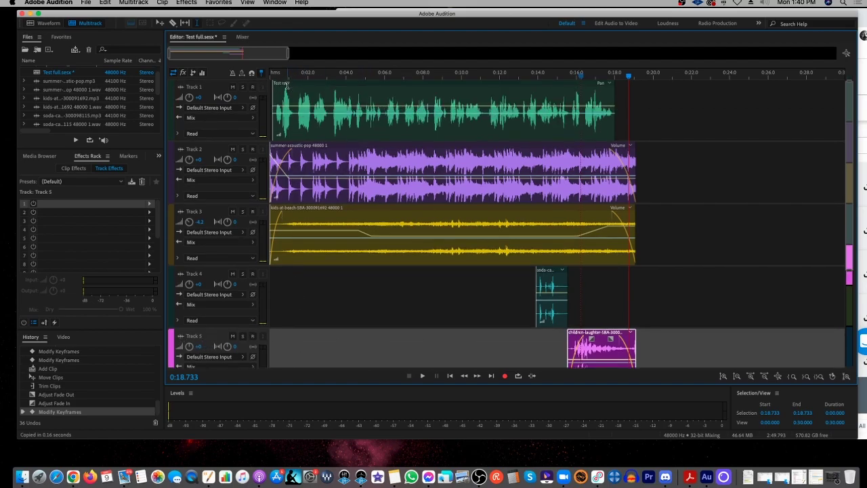
pyautogui.click(272, 80)
pyautogui.press('space')
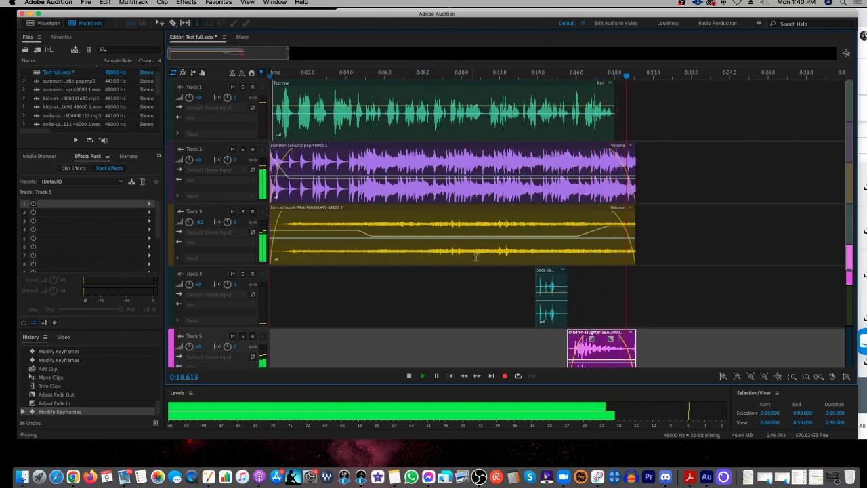
# Start an Entire Session multitrack mixdown export with the Downloads folder as its location
pyautogui.click(85, 3)
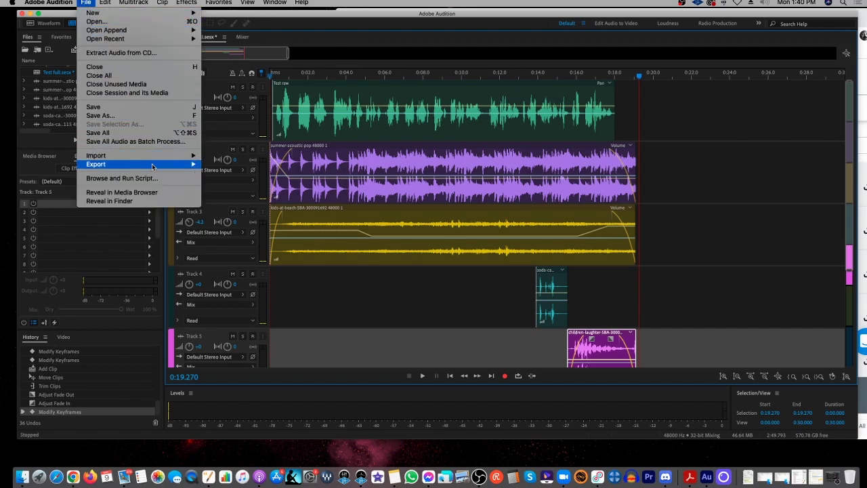
pyautogui.moveTo(198, 168)
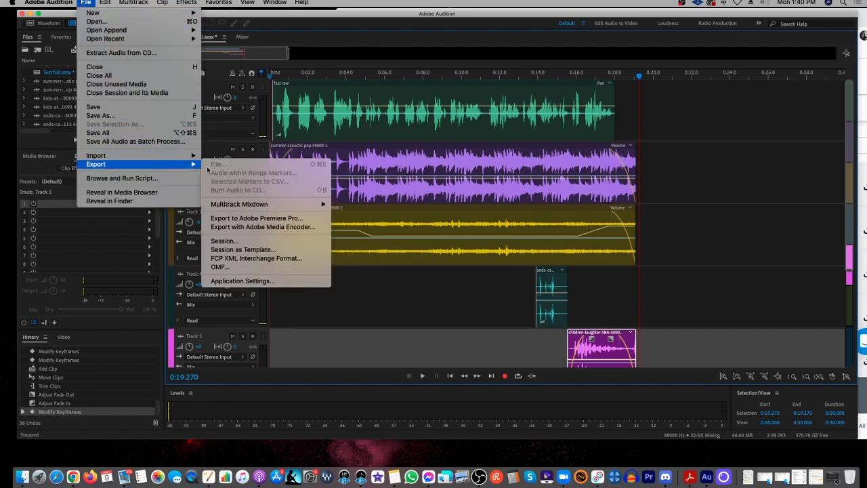
pyautogui.moveTo(296, 209)
pyautogui.click(347, 212)
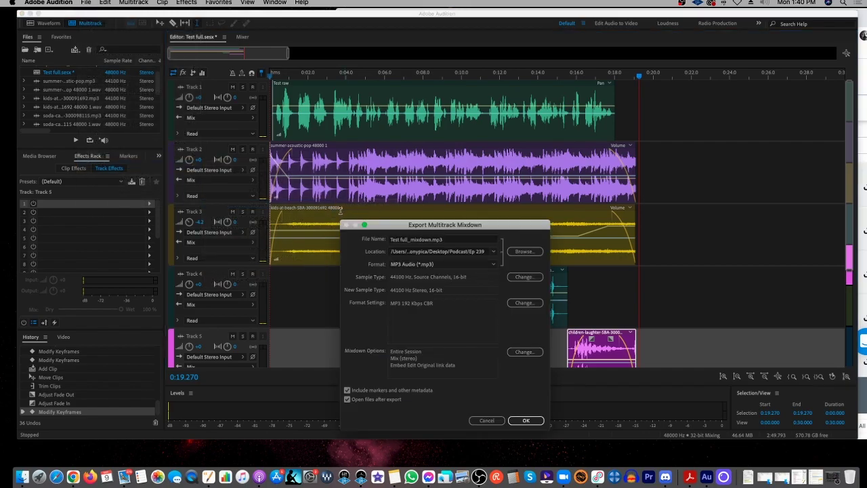
pyautogui.click(493, 252)
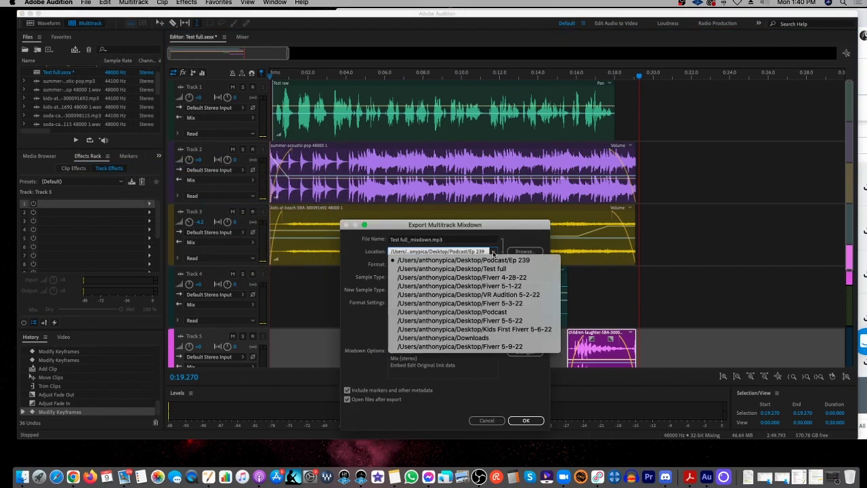
pyautogui.click(496, 338)
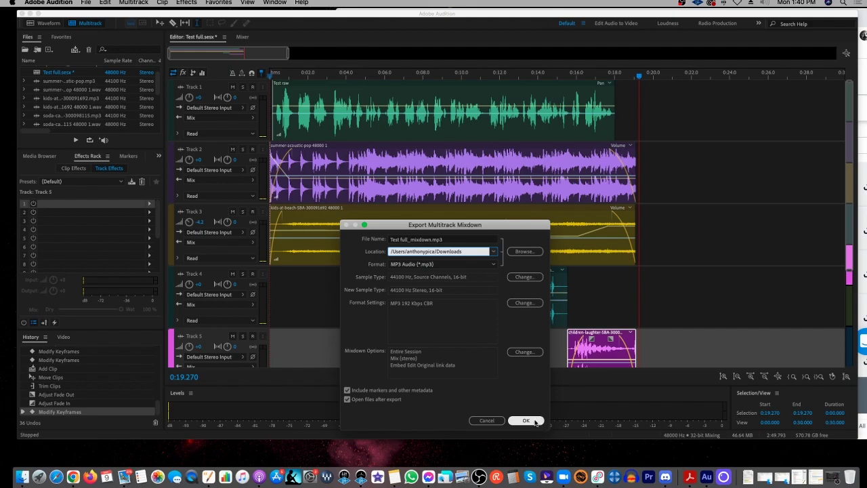
# Set the export sample type to 48000 Hz, 24-bit and export Test full_mixdown.mp3
pyautogui.click(511, 280)
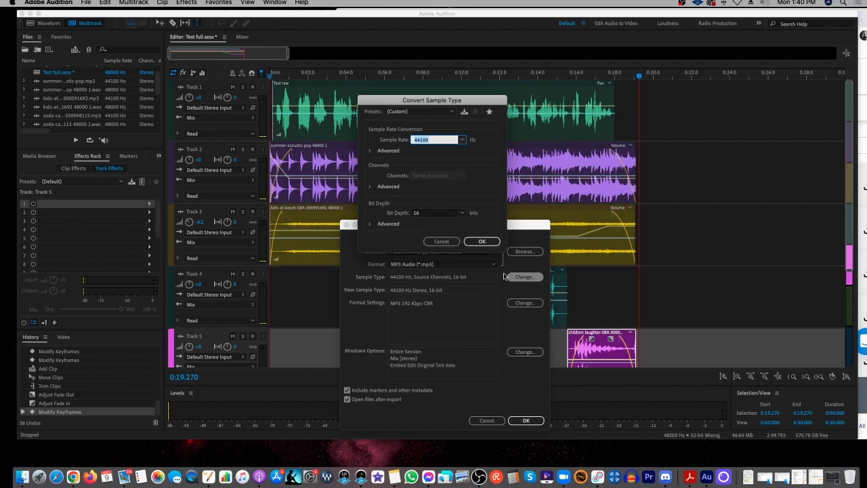
pyautogui.click(463, 140)
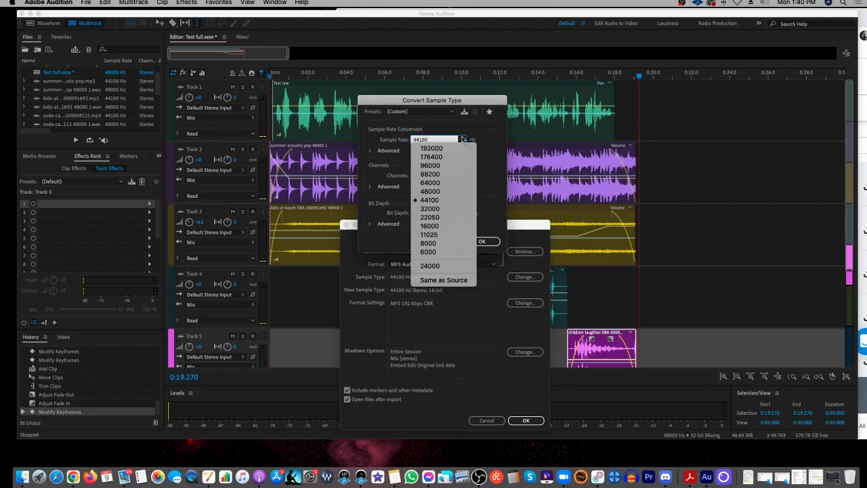
pyautogui.click(449, 191)
pyautogui.click(465, 213)
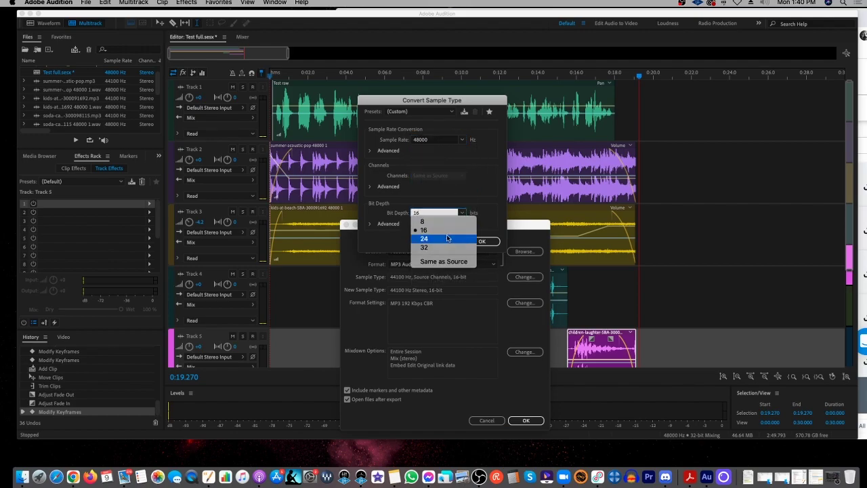
pyautogui.click(445, 234)
pyautogui.click(482, 241)
pyautogui.click(525, 420)
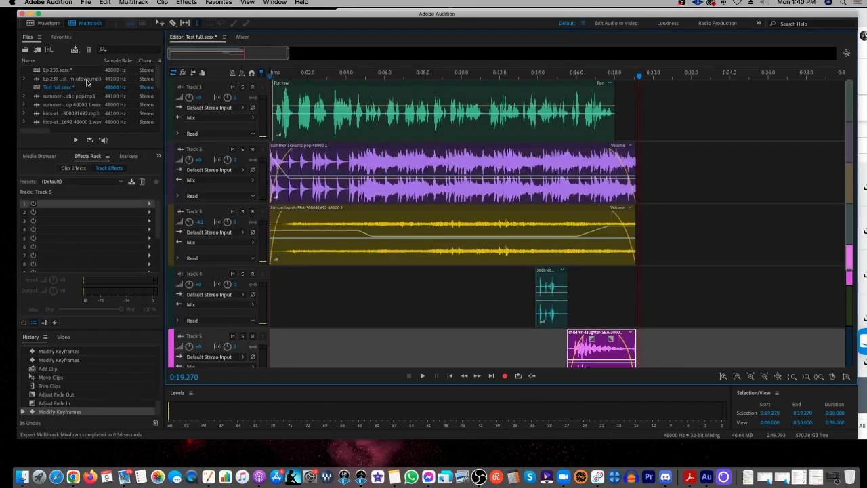
# Open Test full_mixdown.mp3 from the Files panel in the Waveform editor
pyautogui.scroll(-2, 83, 83)
pyautogui.scroll(-5, 83, 83)
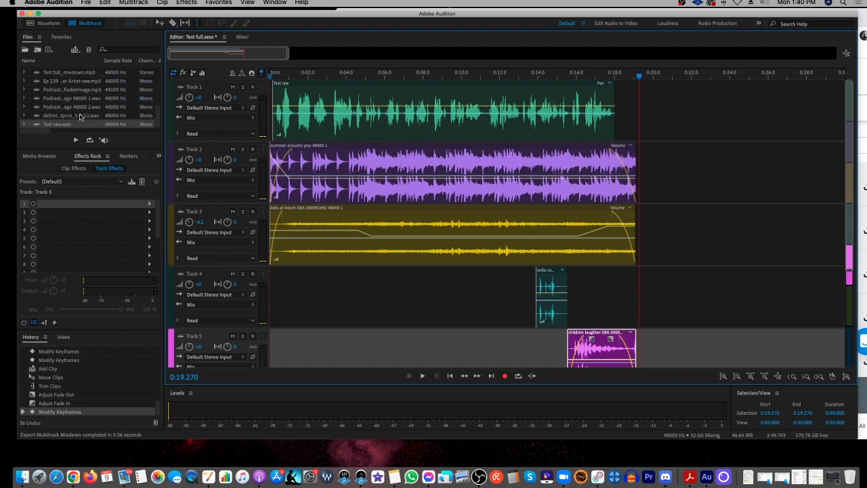
pyautogui.scroll(3, 78, 125)
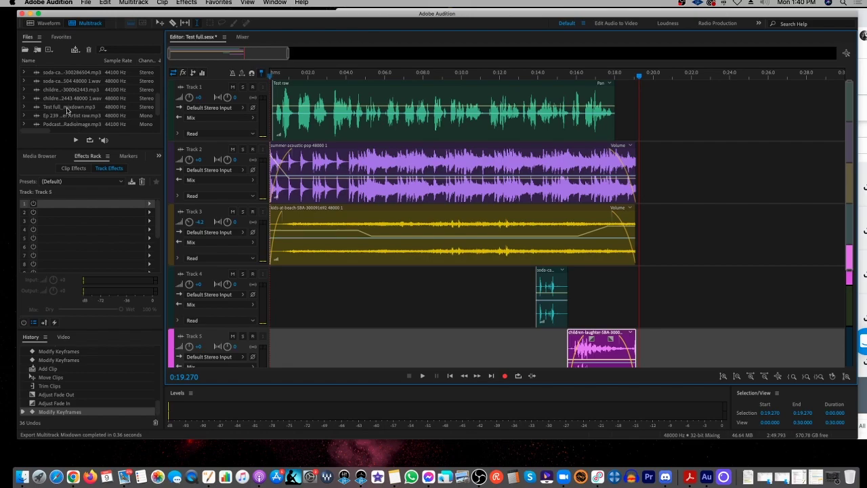
pyautogui.doubleClick(67, 107)
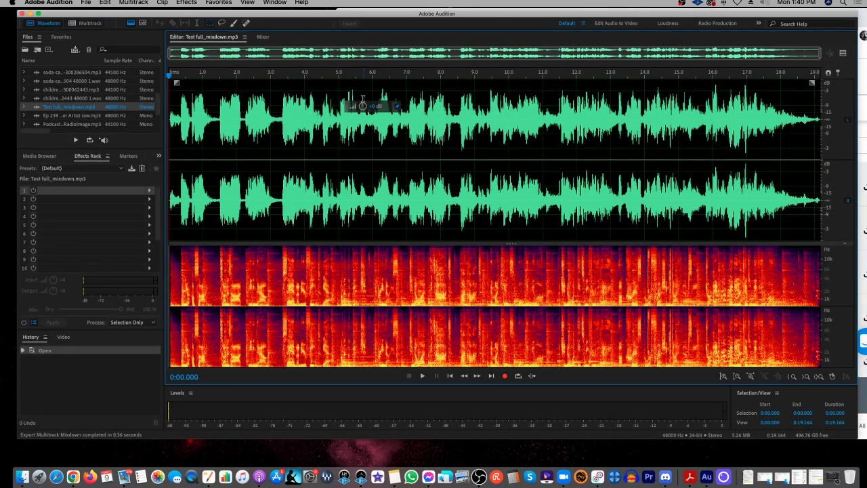
# Boost the mixdown by +1.2 dB, apply the Hard Limiter, and play back the result
pyautogui.moveTo(363, 107); pyautogui.dragTo(364, 105)
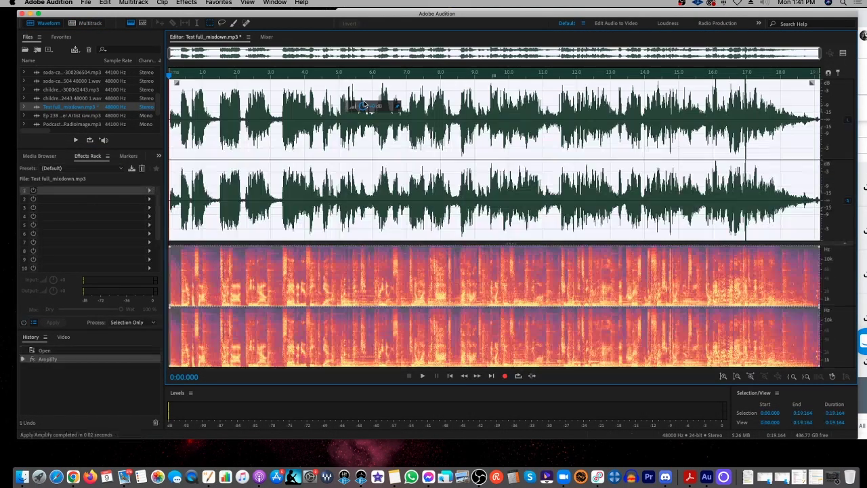
pyautogui.hotkey('ctrl', 'shift', 'l')
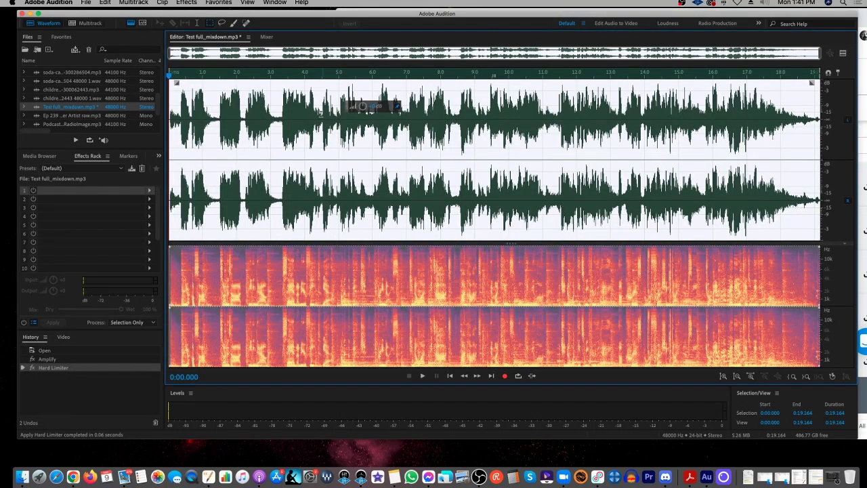
pyautogui.hotkey('ctrl', 'shift', 'l')
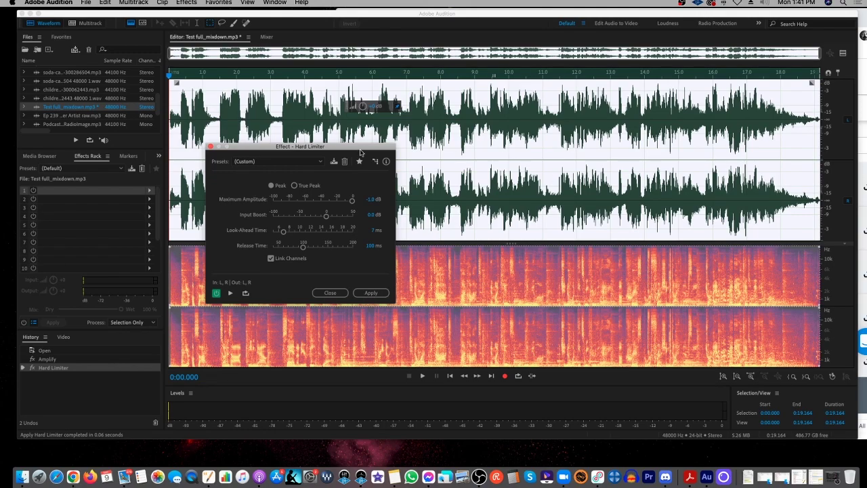
pyautogui.click(334, 292)
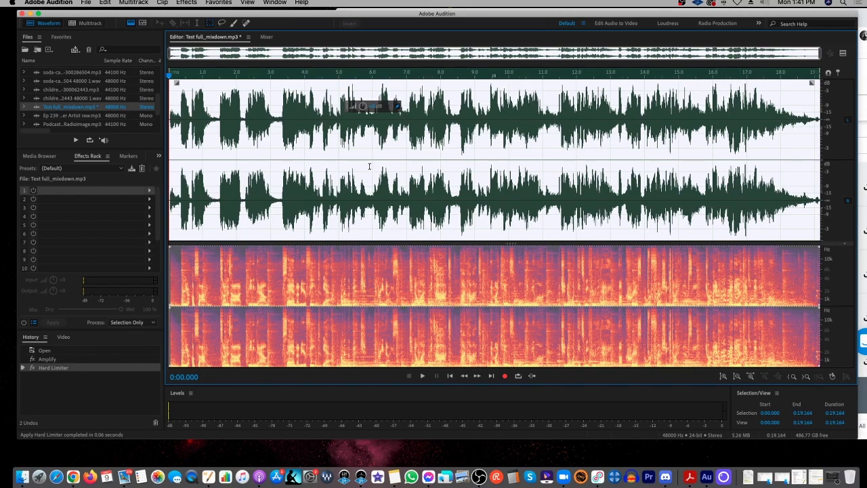
pyautogui.press('space')
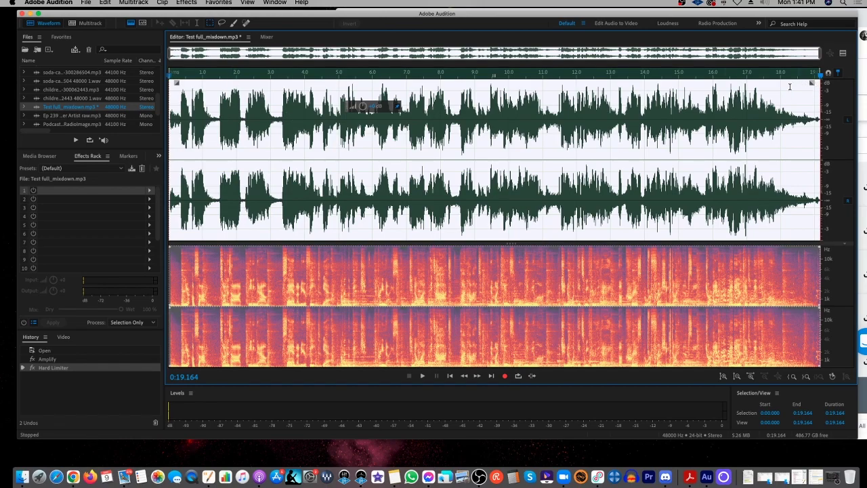
# Save Test full_mixdown.mp3, accepting the lossy MP3 format warning
pyautogui.click(86, 3)
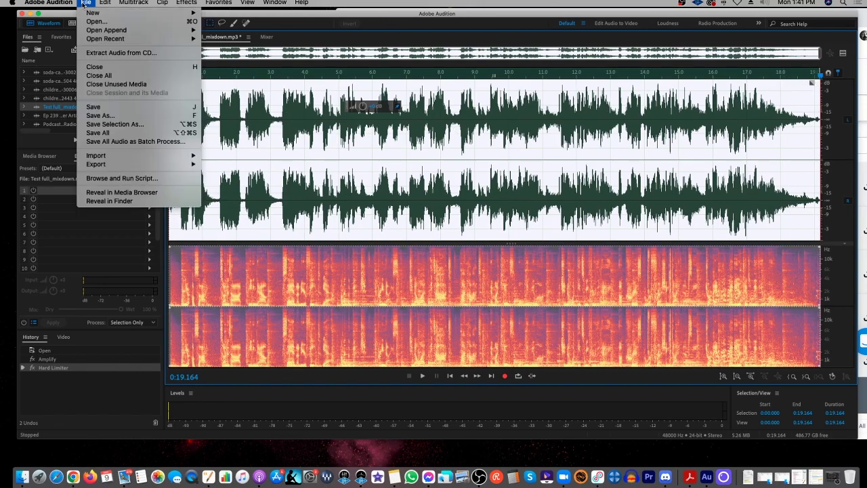
pyautogui.click(109, 108)
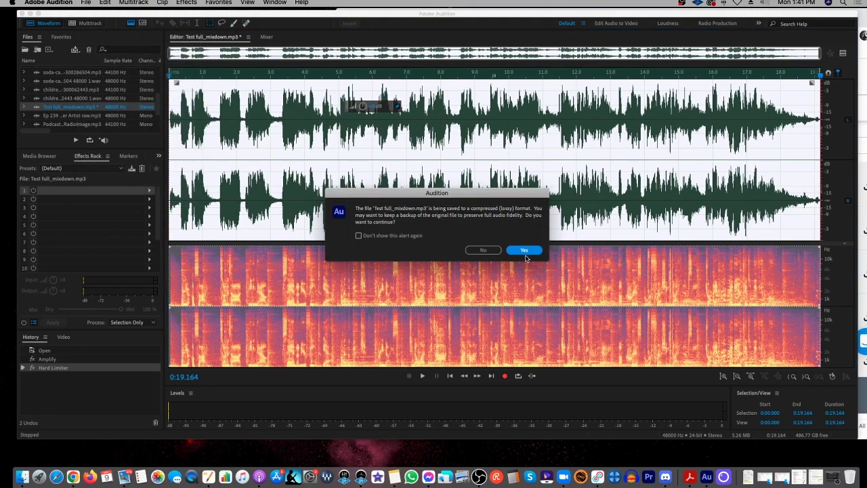
pyautogui.click(525, 250)
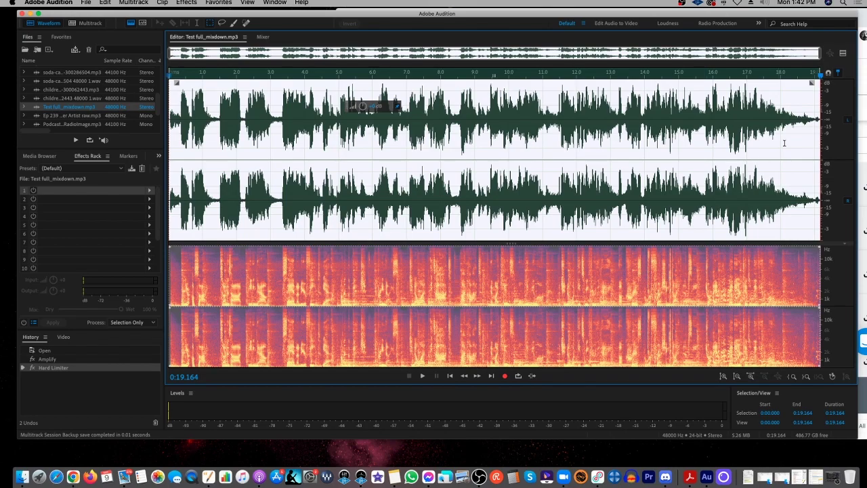
# Switch briefly to the Storyblocks browser, return to Audition, and pin the volume HUD
pyautogui.press('super+Tab')
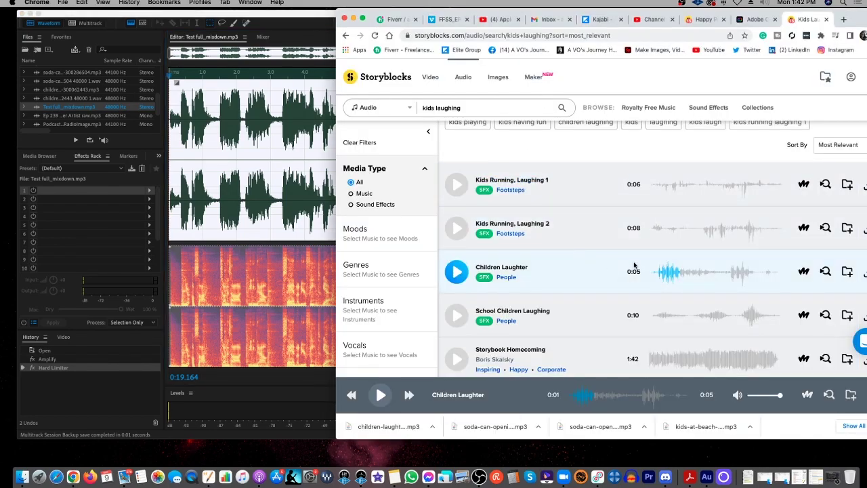
pyautogui.click(258, 112)
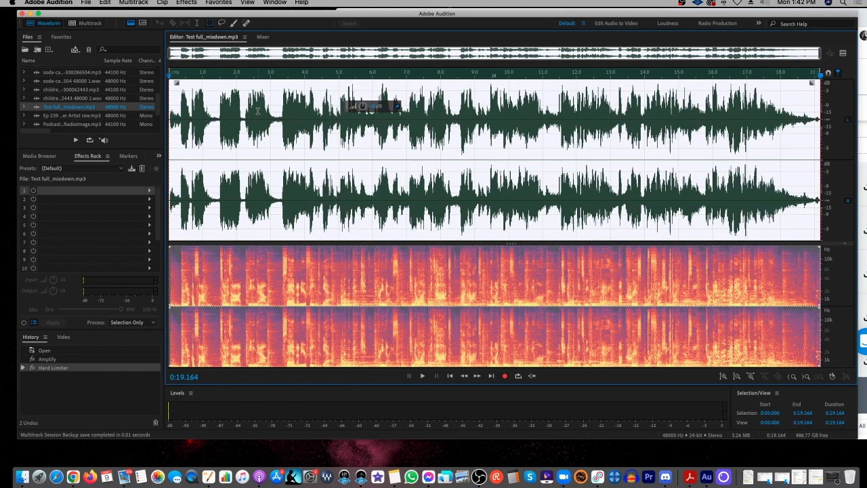
pyautogui.click(398, 107)
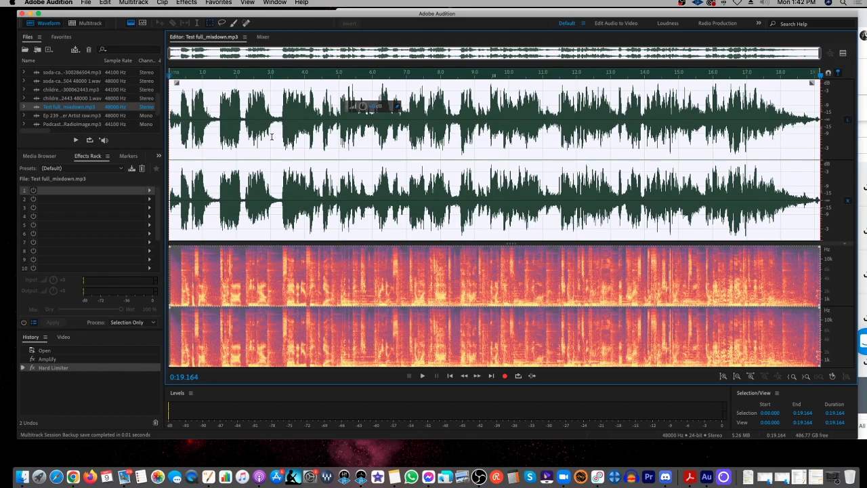